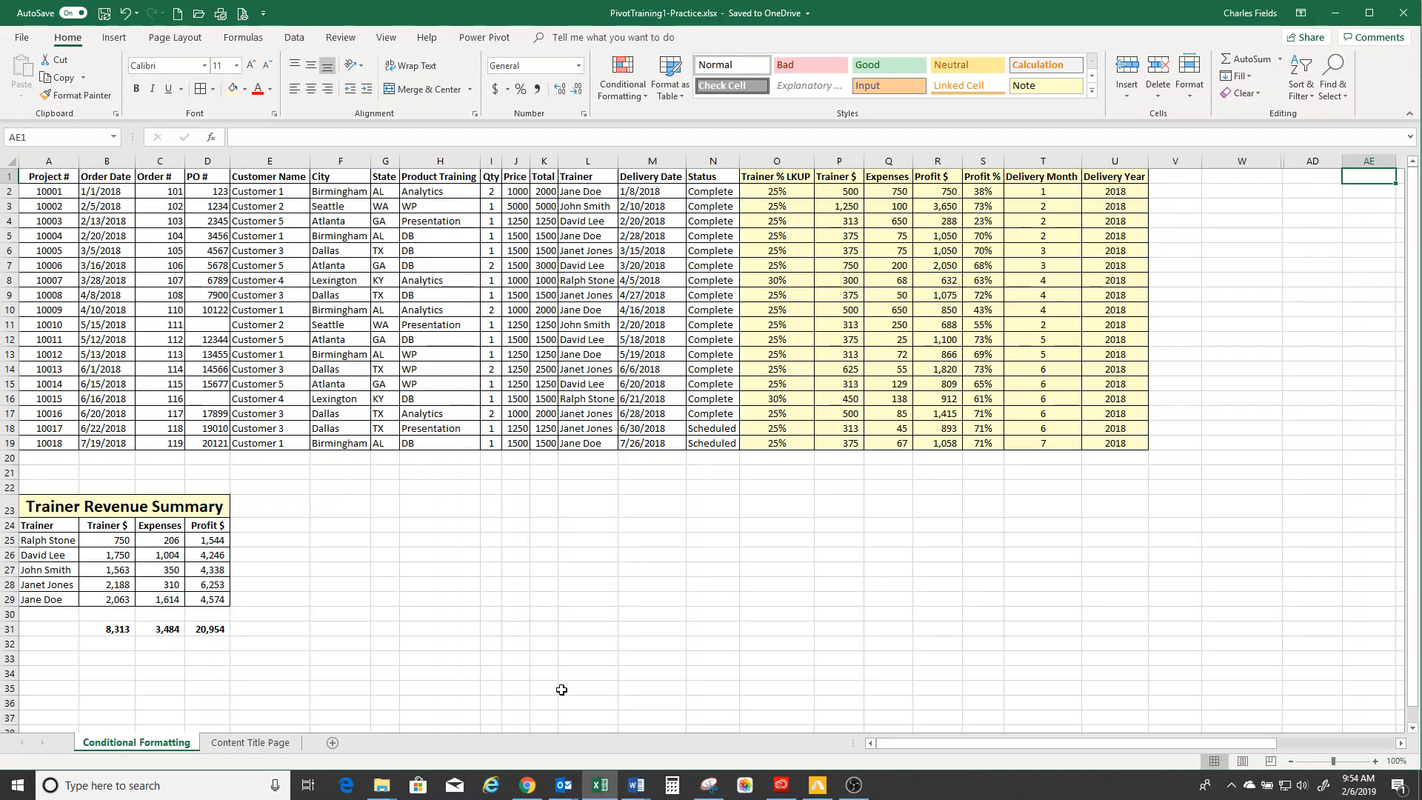
# Examine the project table, the Trainer Revenue Summary and its formulas, and the Profit $ and Profit % columns.
pyautogui.moveTo(41, 178); pyautogui.dragTo(1114, 440)
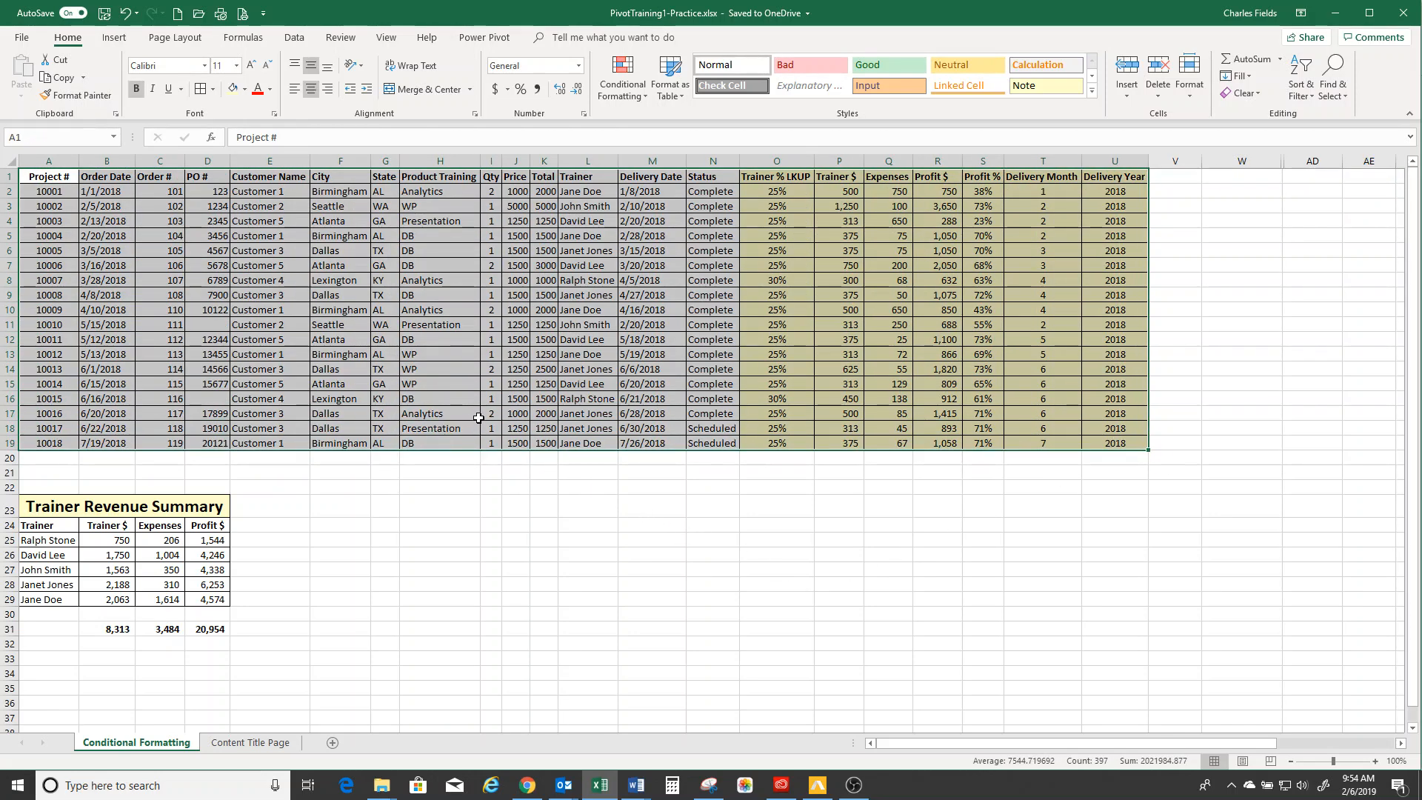
pyautogui.click(106, 191)
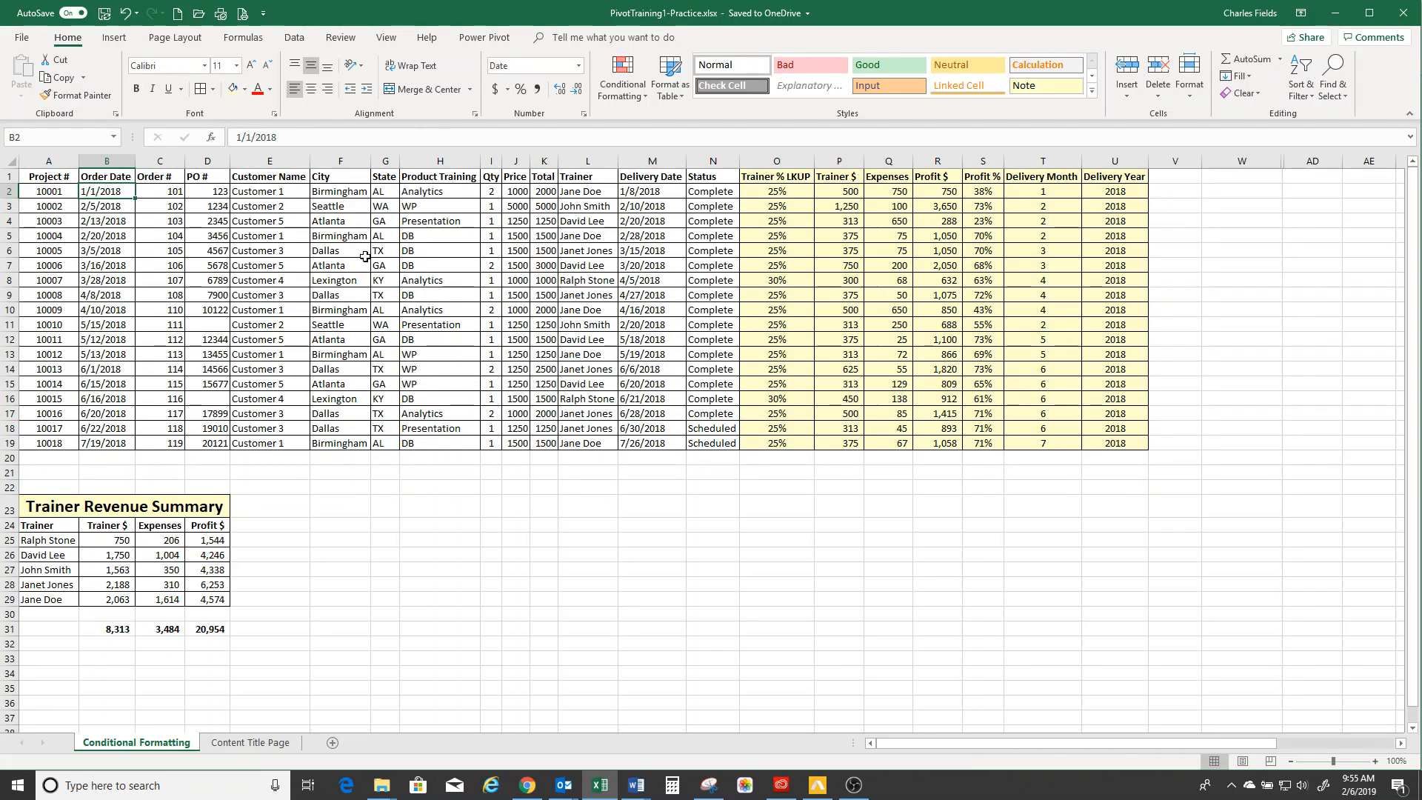
pyautogui.moveTo(433, 192); pyautogui.dragTo(460, 431)
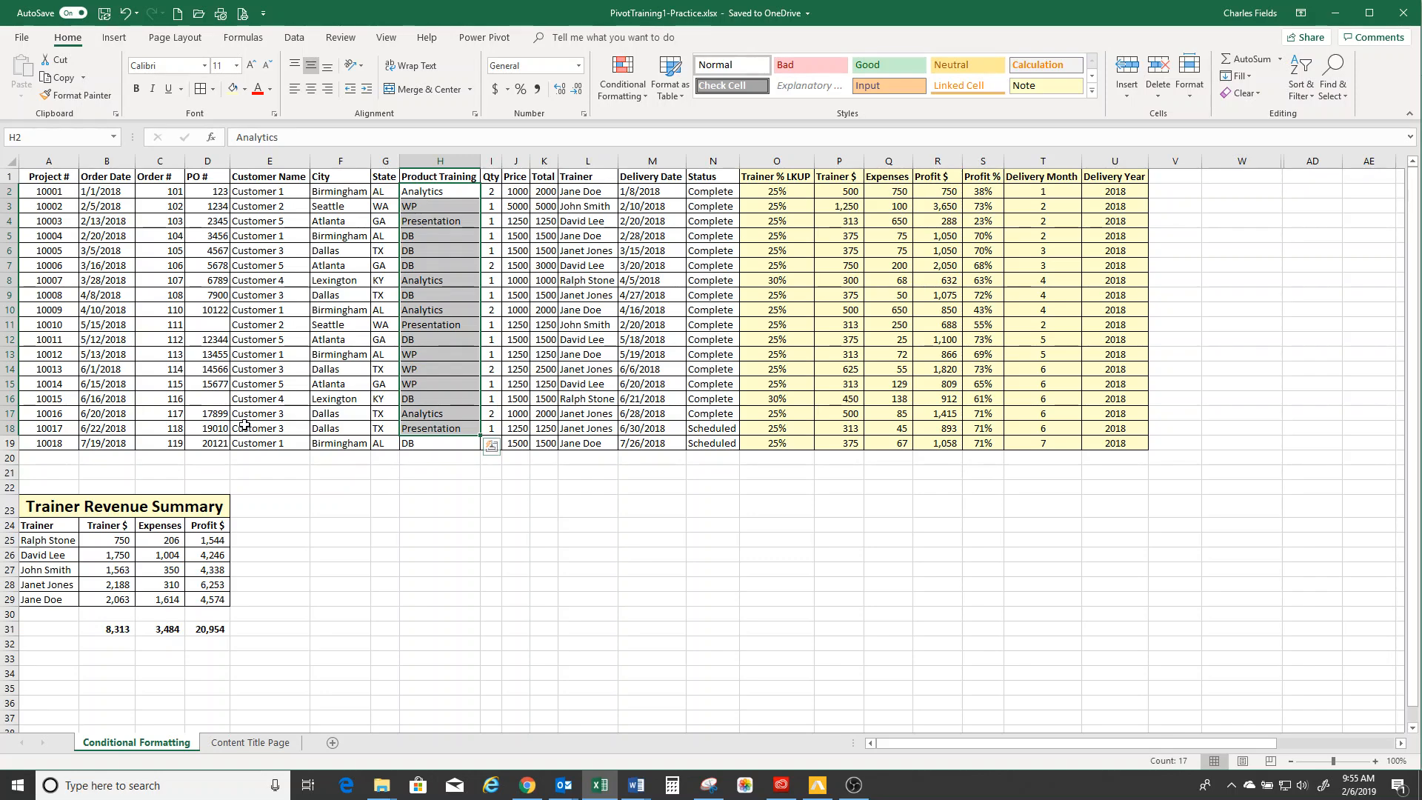
pyautogui.moveTo(71, 506); pyautogui.dragTo(225, 601)
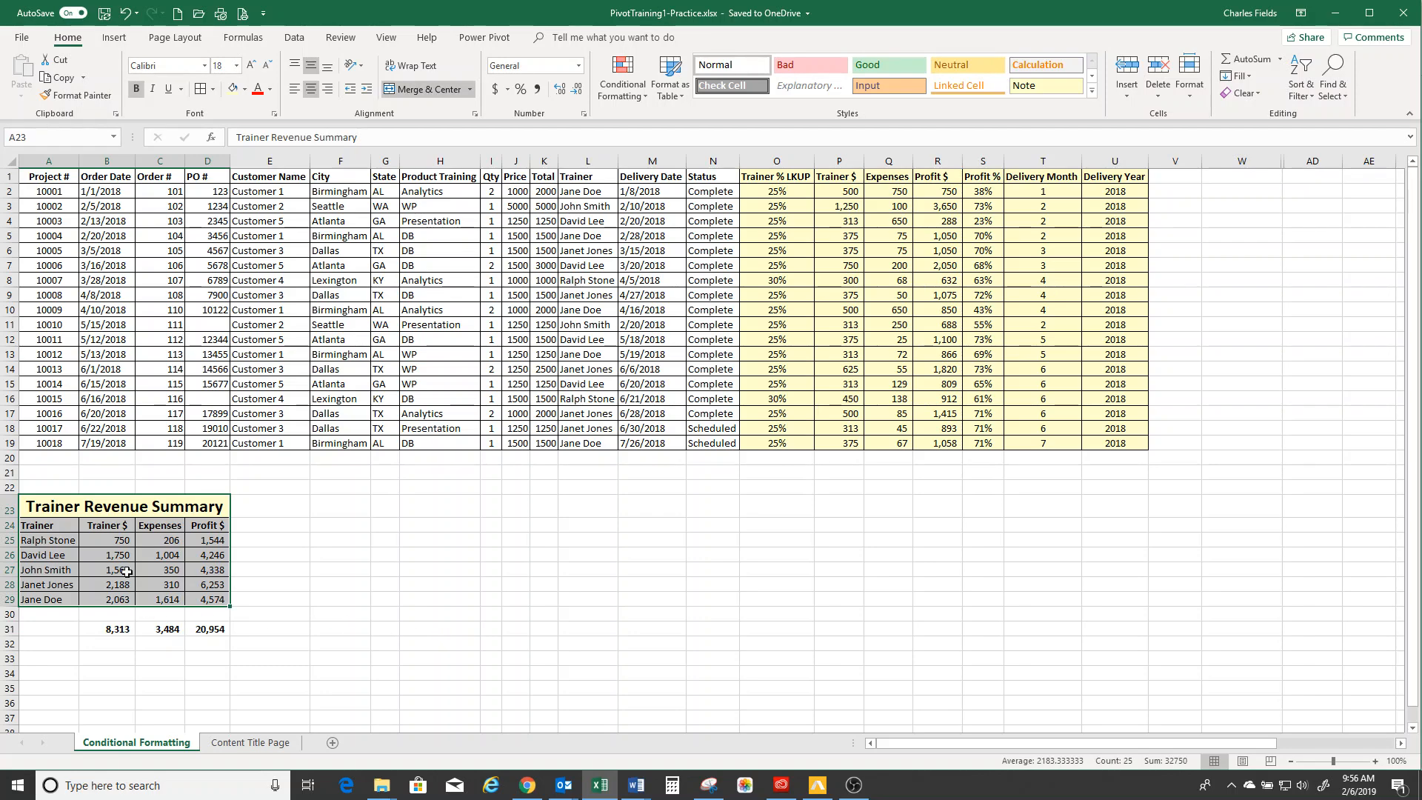
pyautogui.click(107, 540)
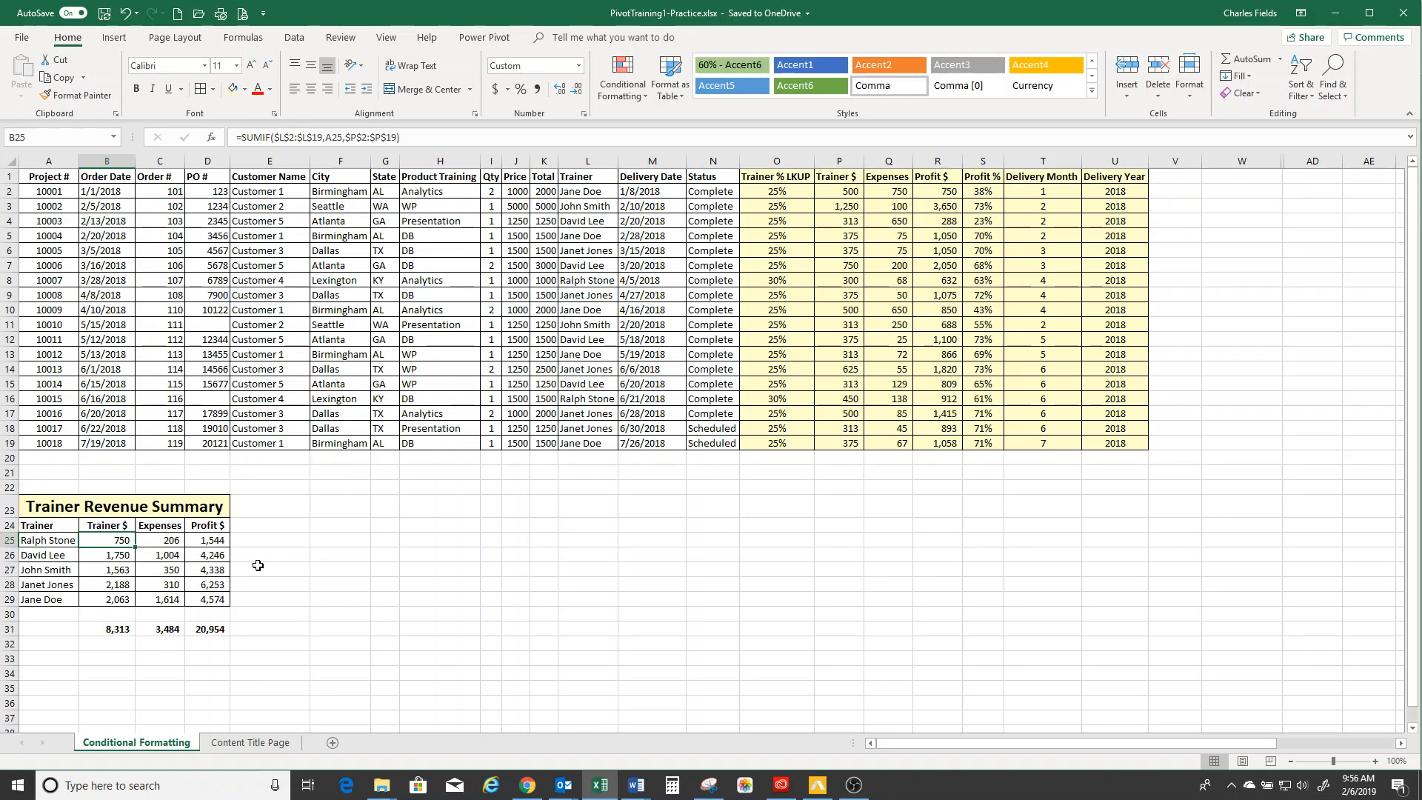
pyautogui.moveTo(41, 542); pyautogui.dragTo(38, 601)
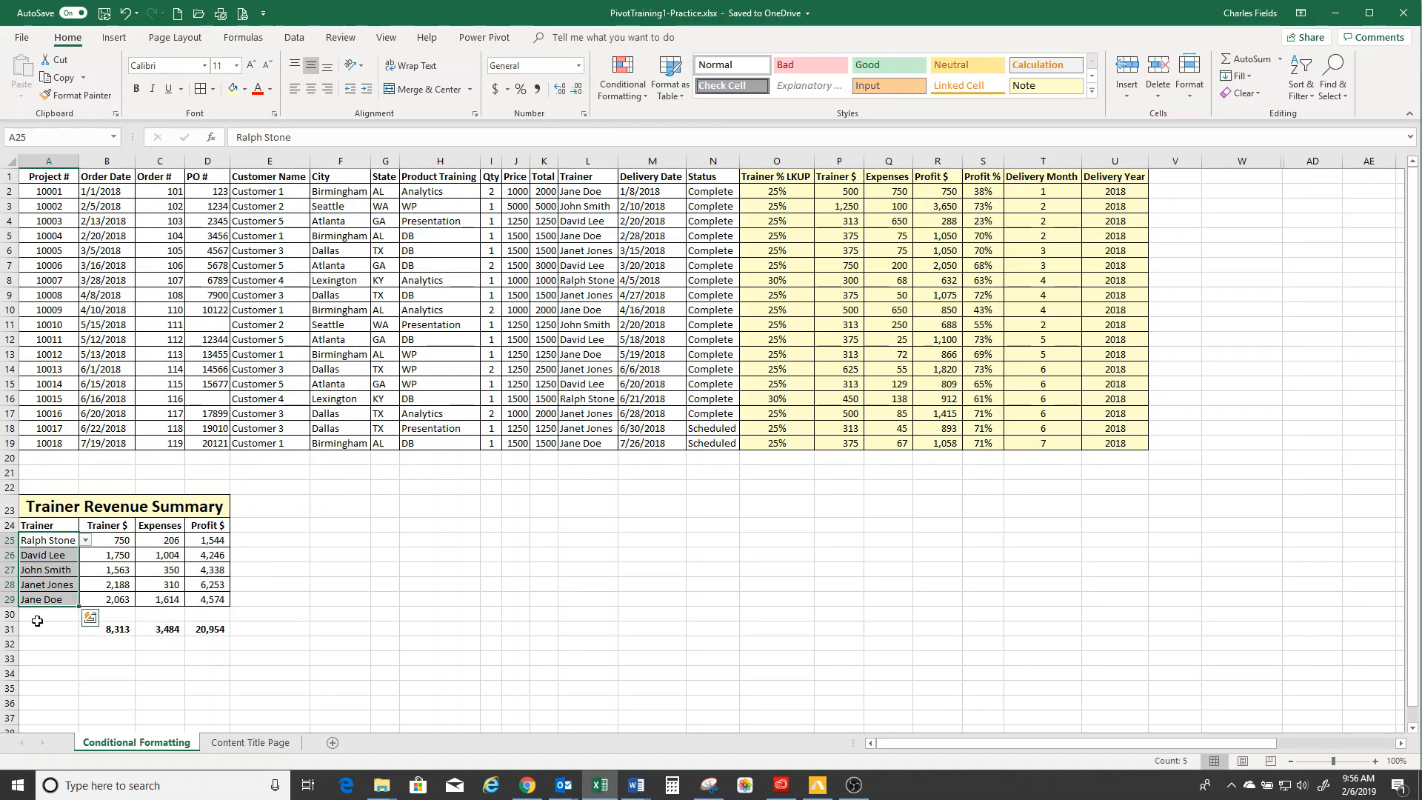
pyautogui.click(32, 661)
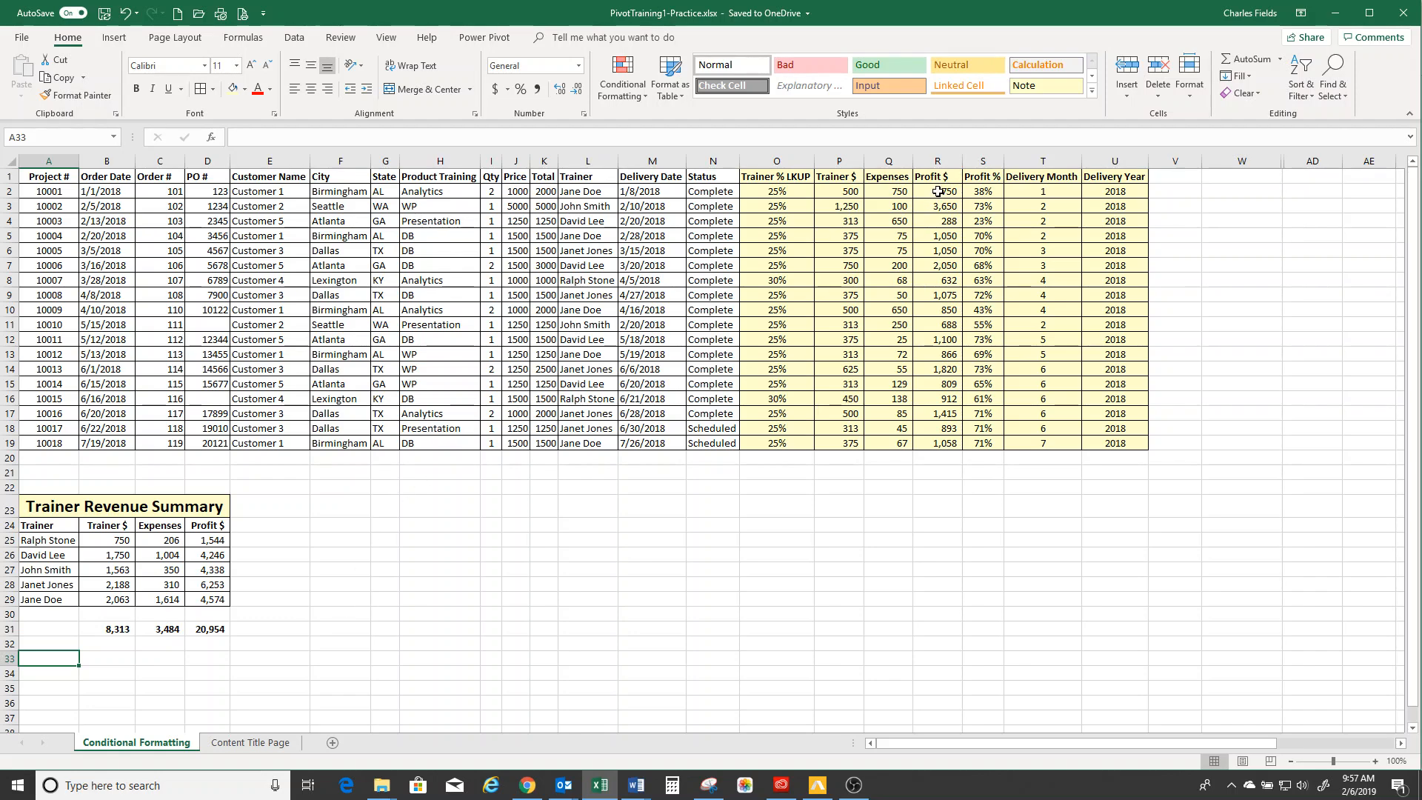
pyautogui.moveTo(937, 191); pyautogui.dragTo(950, 443)
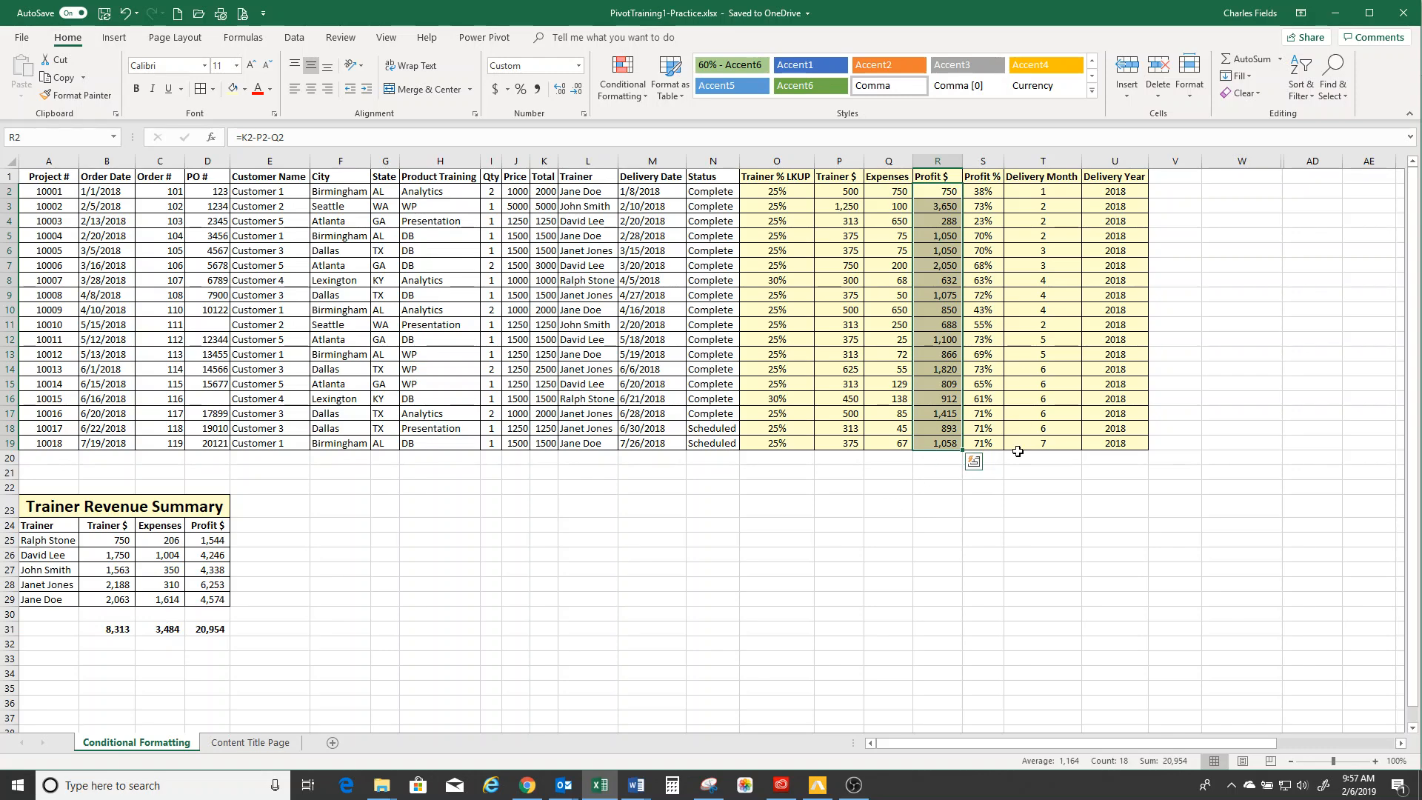
pyautogui.click(992, 507)
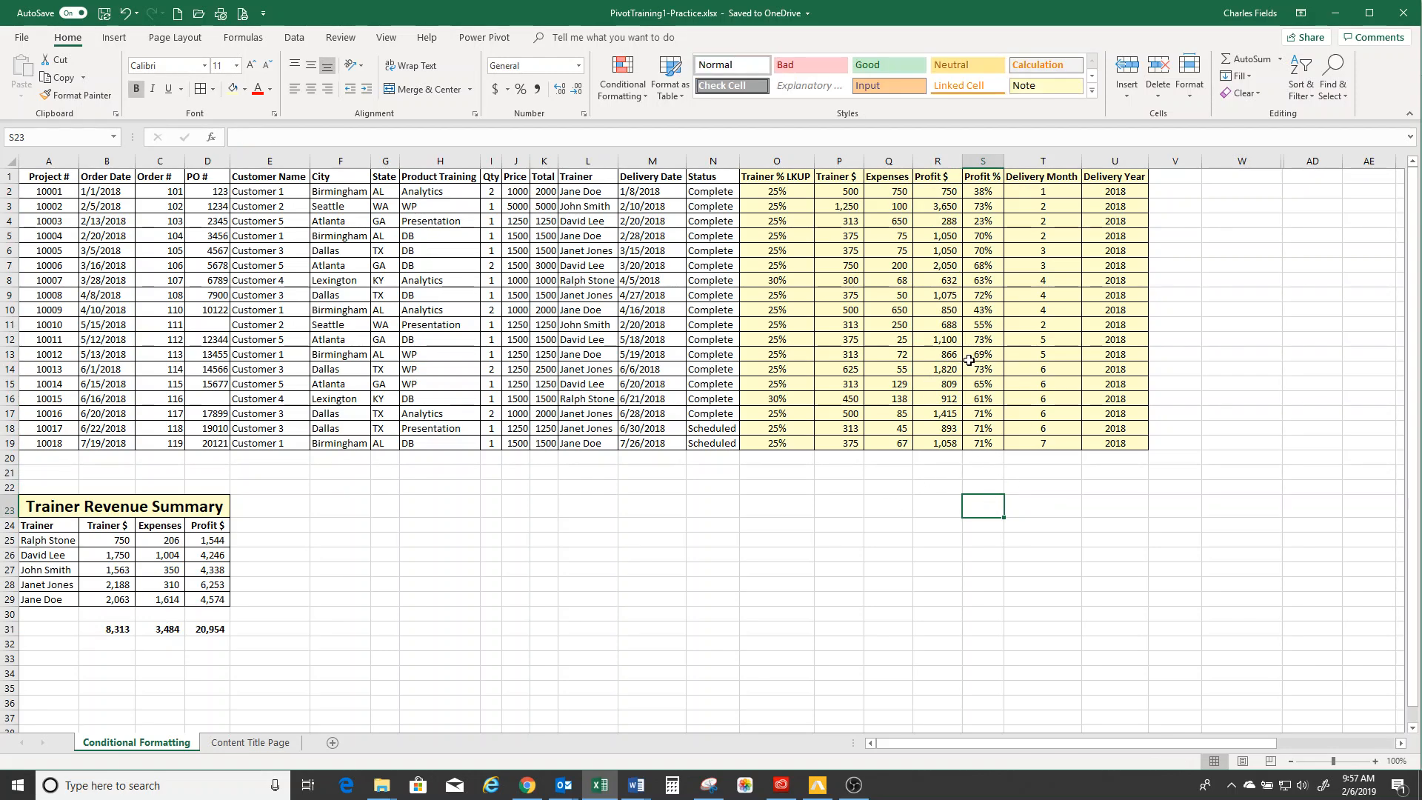
pyautogui.moveTo(983, 191); pyautogui.dragTo(983, 444)
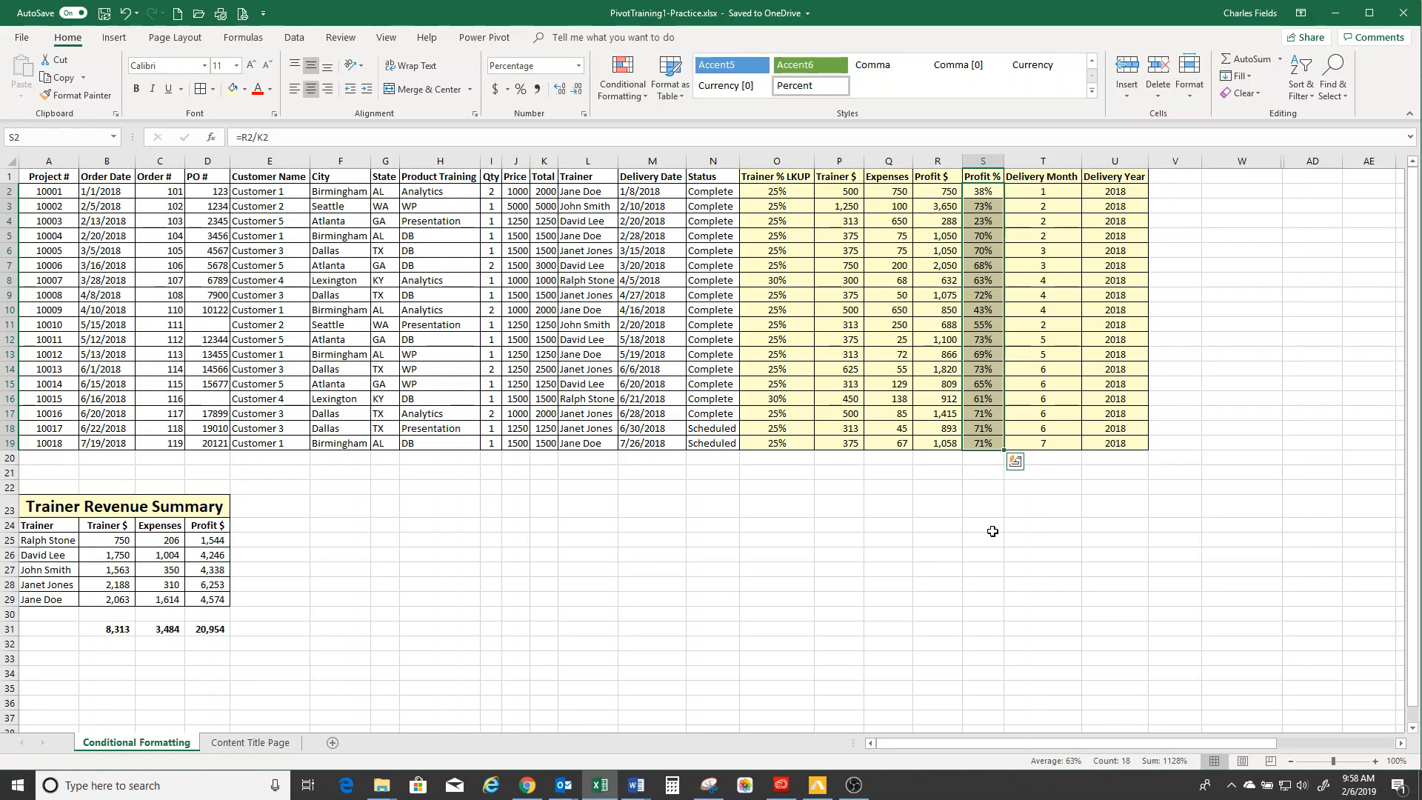
pyautogui.click(995, 515)
# Add a Less Than conditional formatting rule to Profit % cells S2:S19 for values under 40%, using Light Red Fill with Dark Red Text.
pyautogui.moveTo(979, 191); pyautogui.dragTo(982, 444)
pyautogui.click(629, 99)
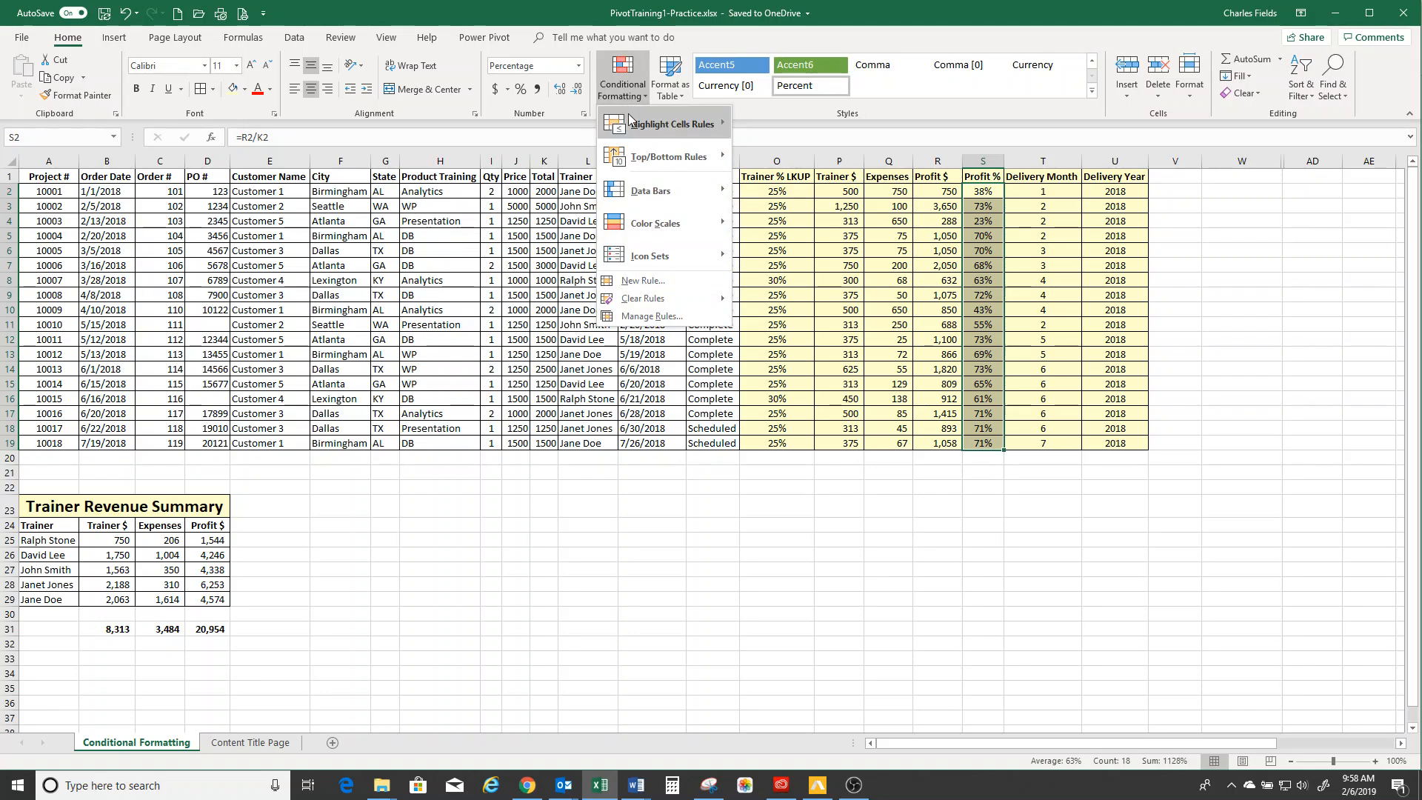
pyautogui.moveTo(634, 131)
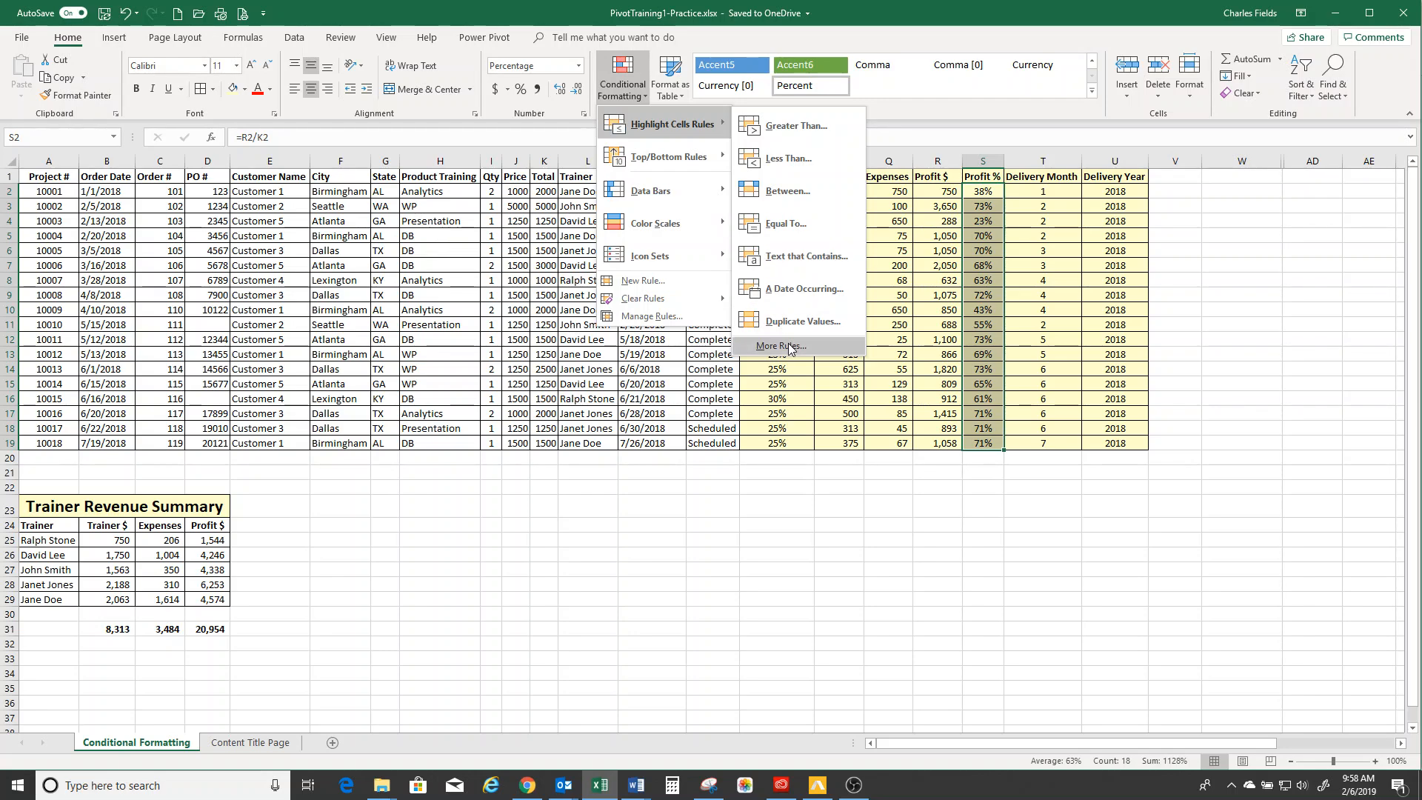
pyautogui.click(785, 159)
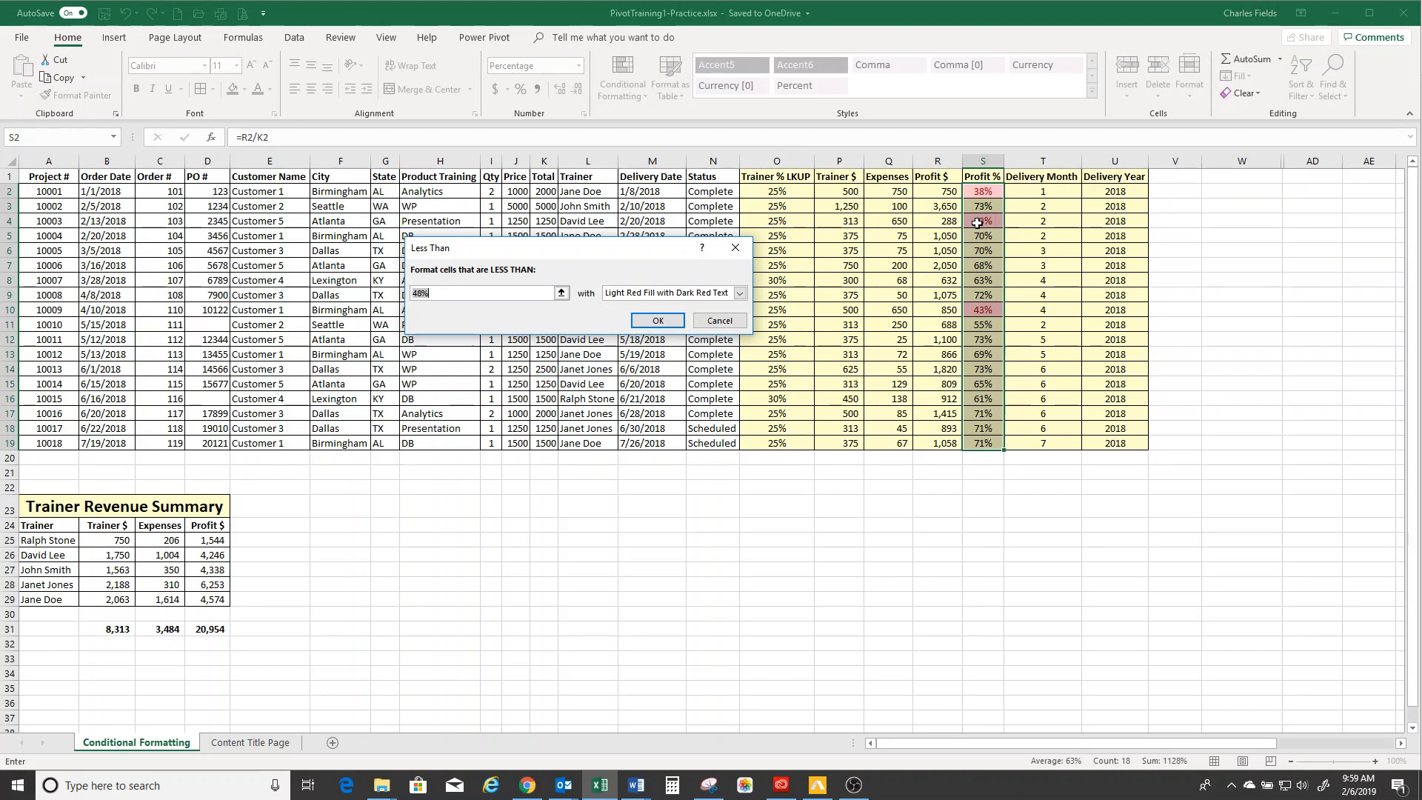
pyautogui.click(418, 291)
pyautogui.press('Delete')
pyautogui.write('0')
pyautogui.click(644, 321)
pyautogui.click(746, 611)
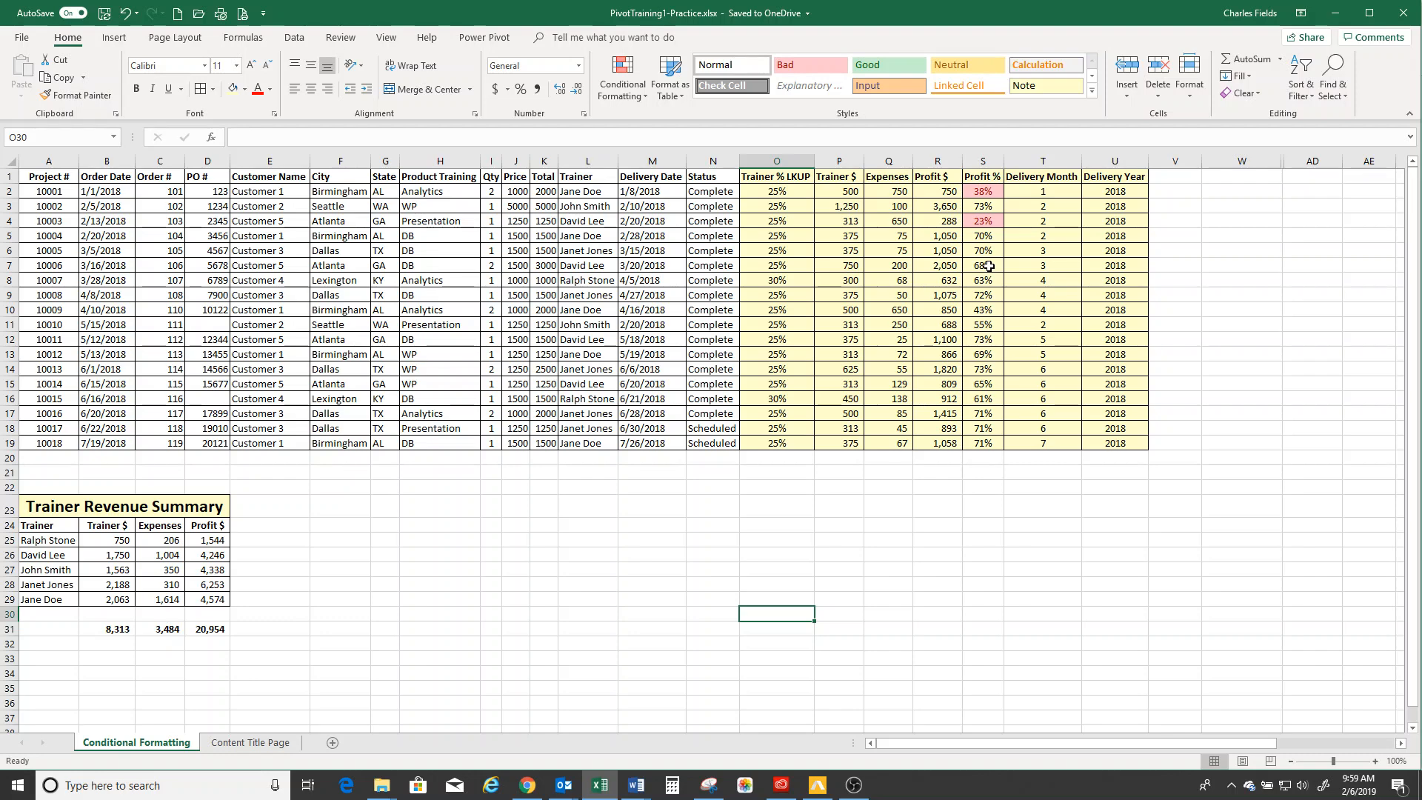
# Start a Between highlight rule on Profit % cells S2:S19 with limits of 40% and 45%.
pyautogui.click(971, 194)
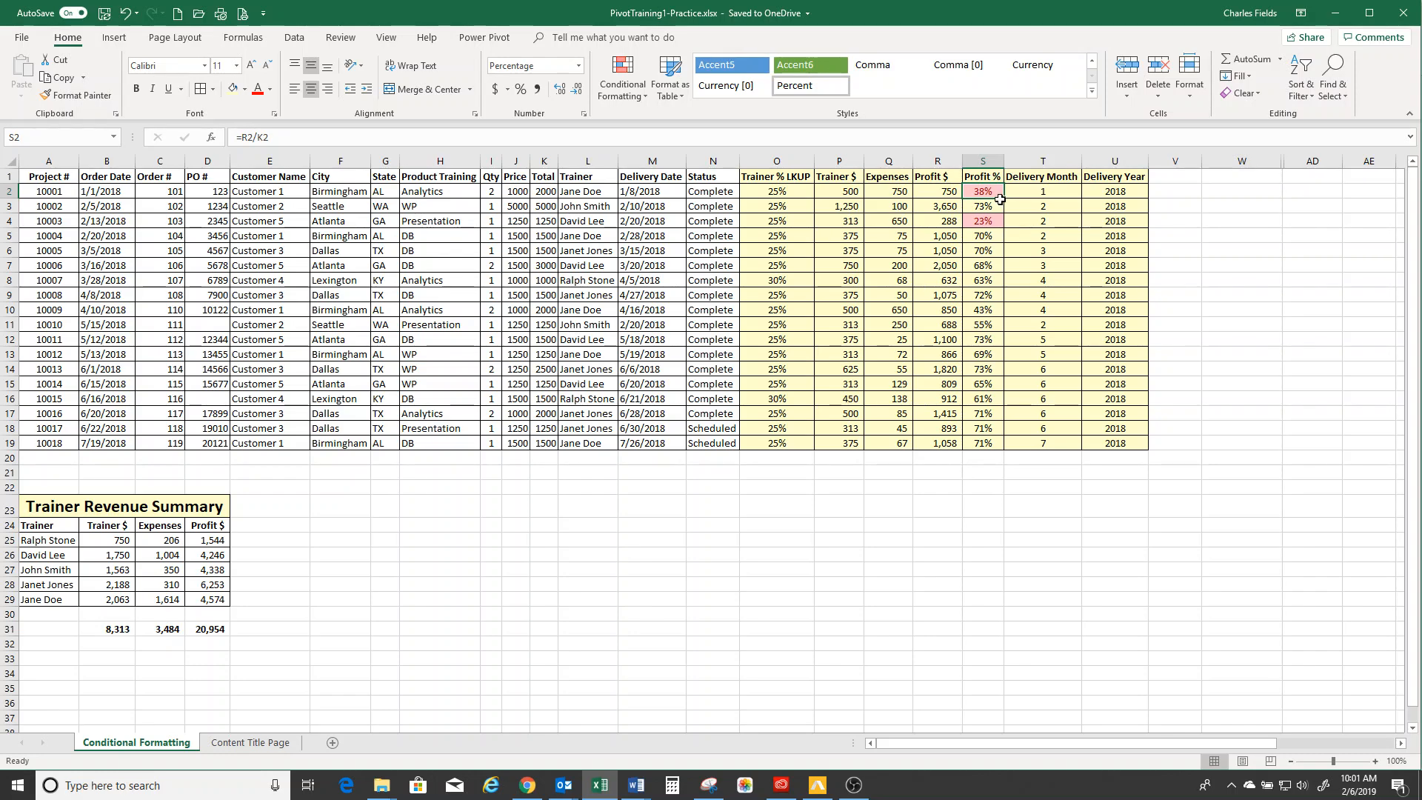
pyautogui.moveTo(983, 191); pyautogui.dragTo(989, 443)
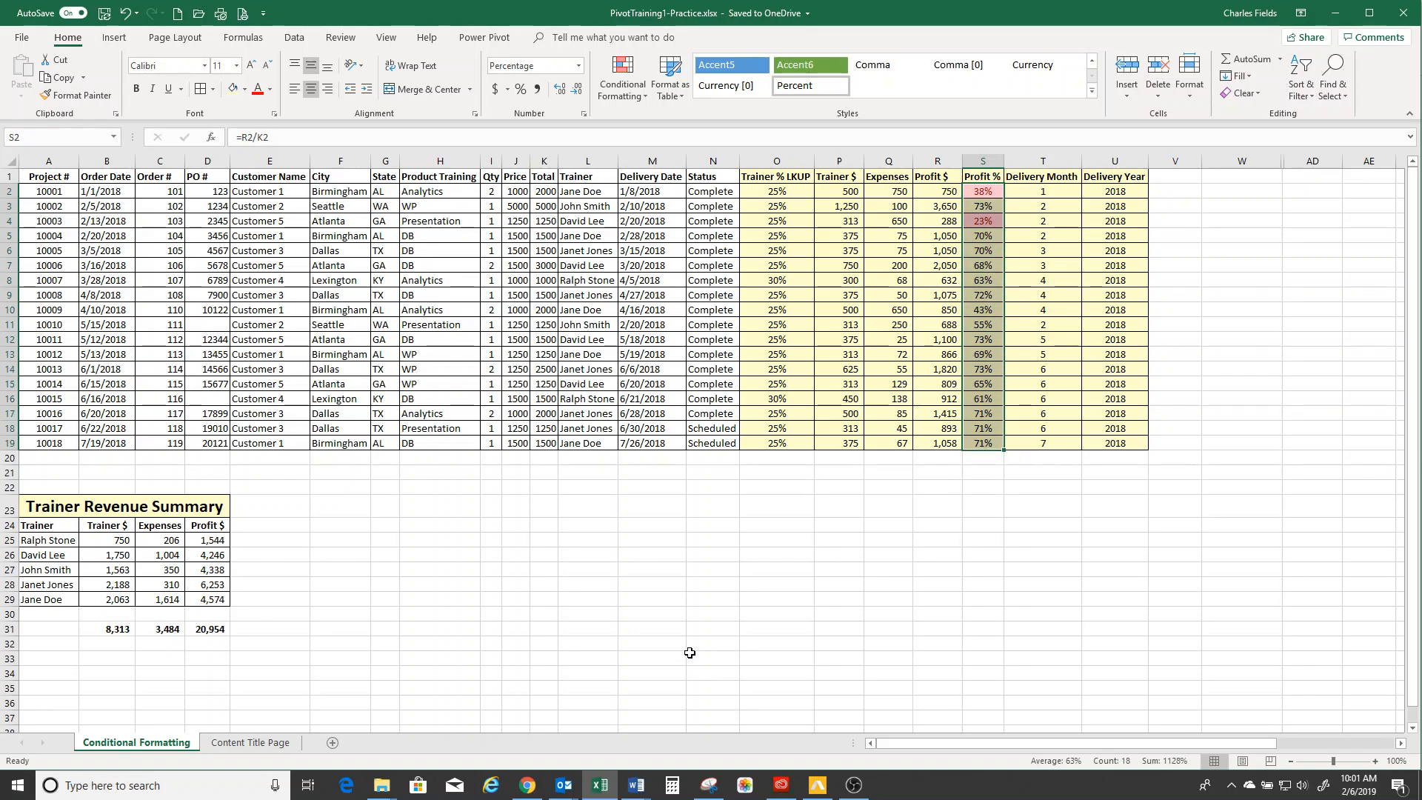
pyautogui.click(641, 99)
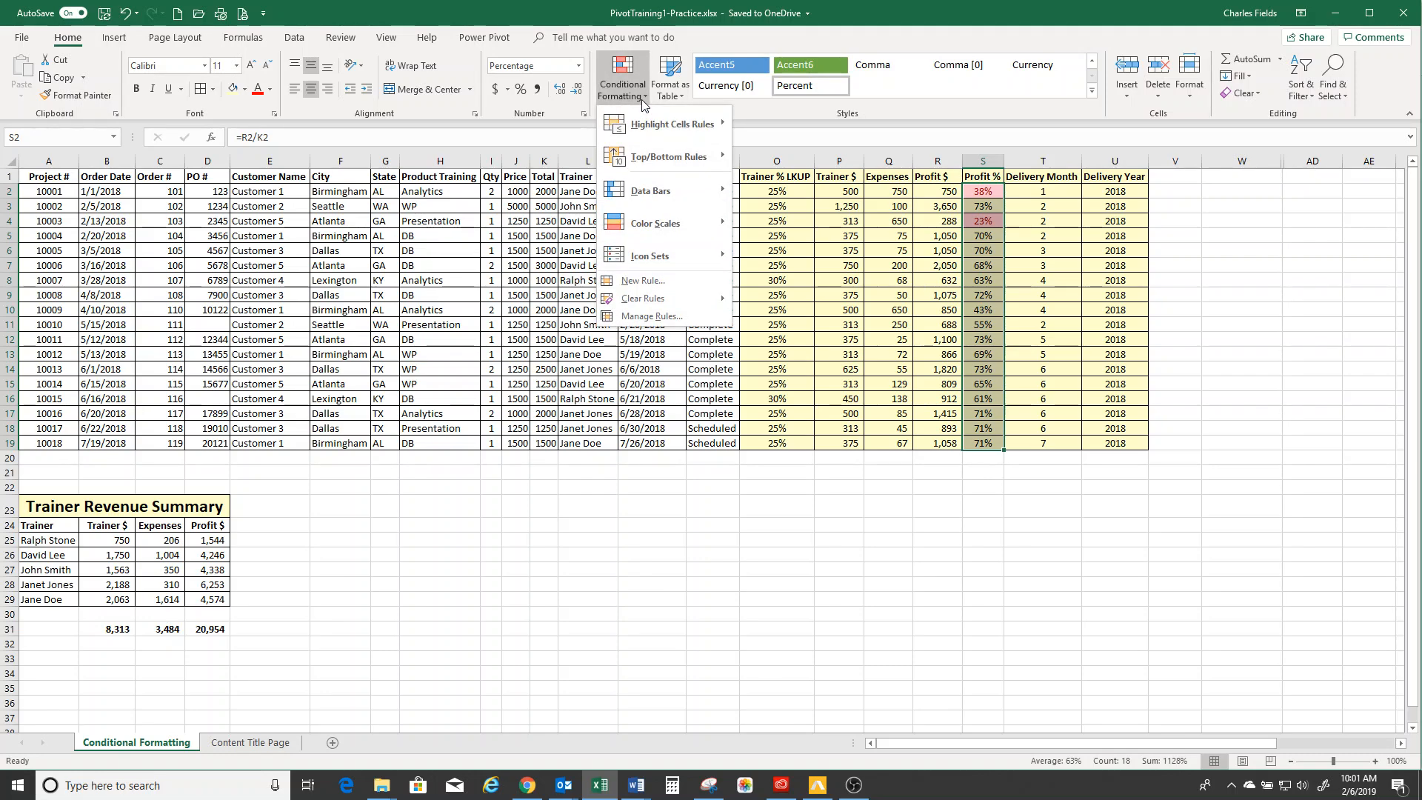
pyautogui.moveTo(632, 127)
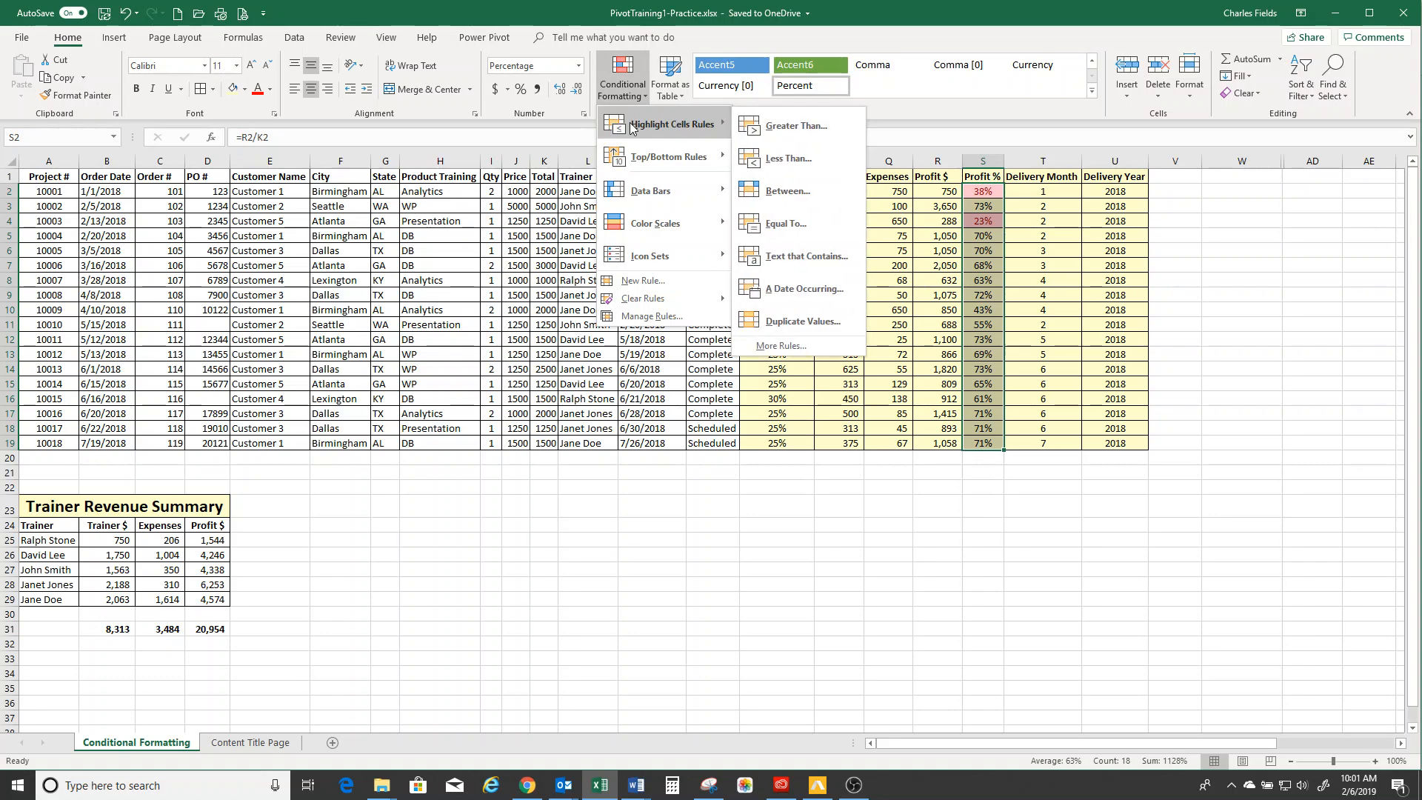
pyautogui.click(763, 188)
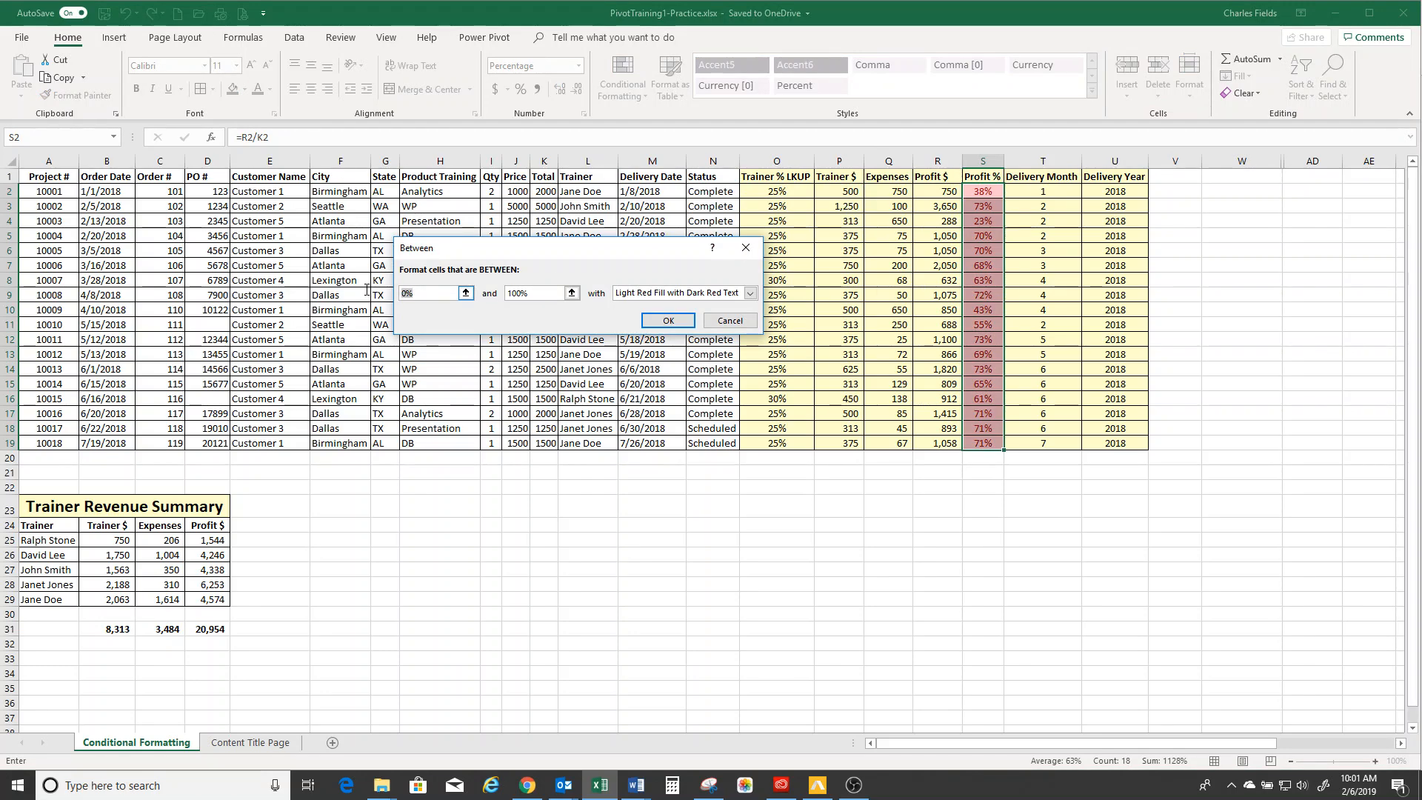
pyautogui.write('40')
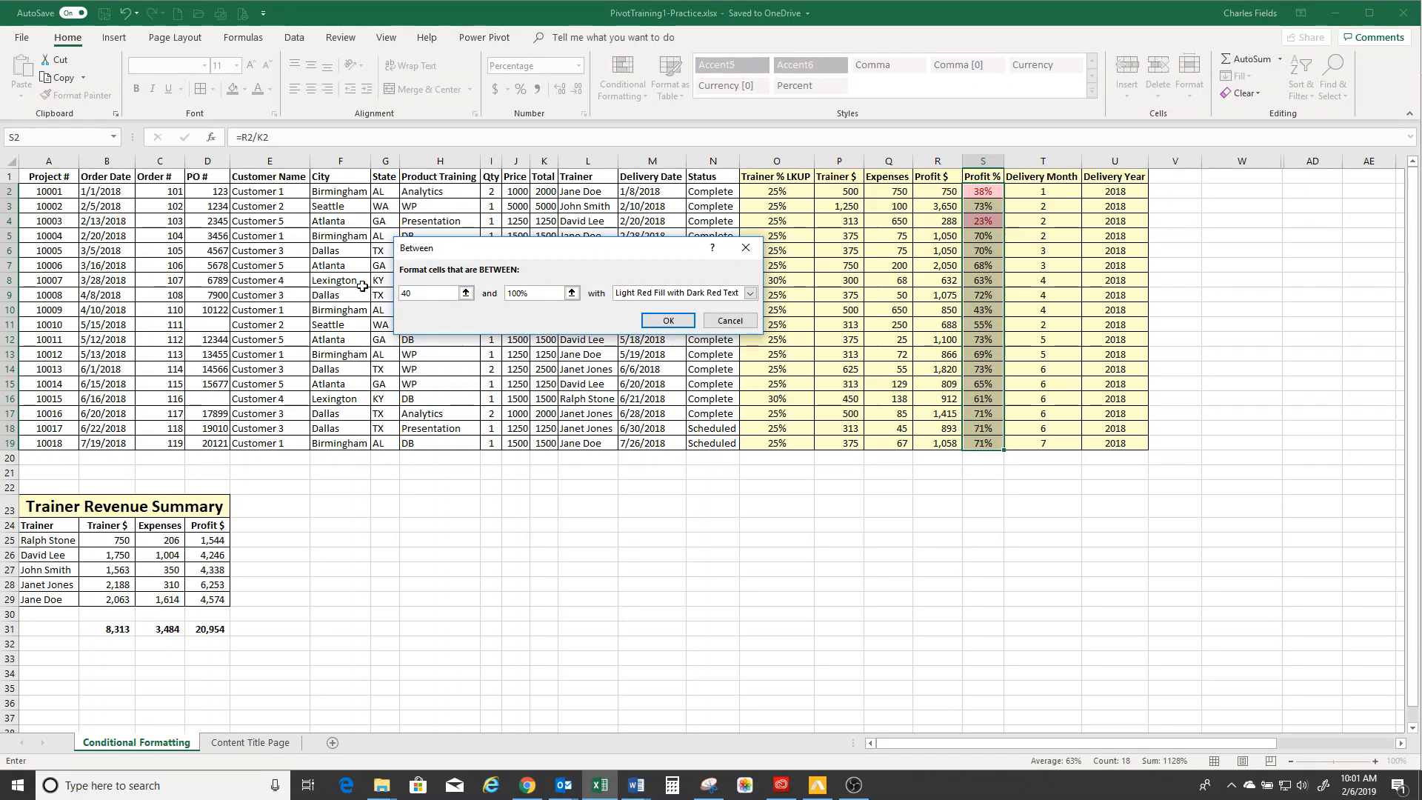
pyautogui.write('%')
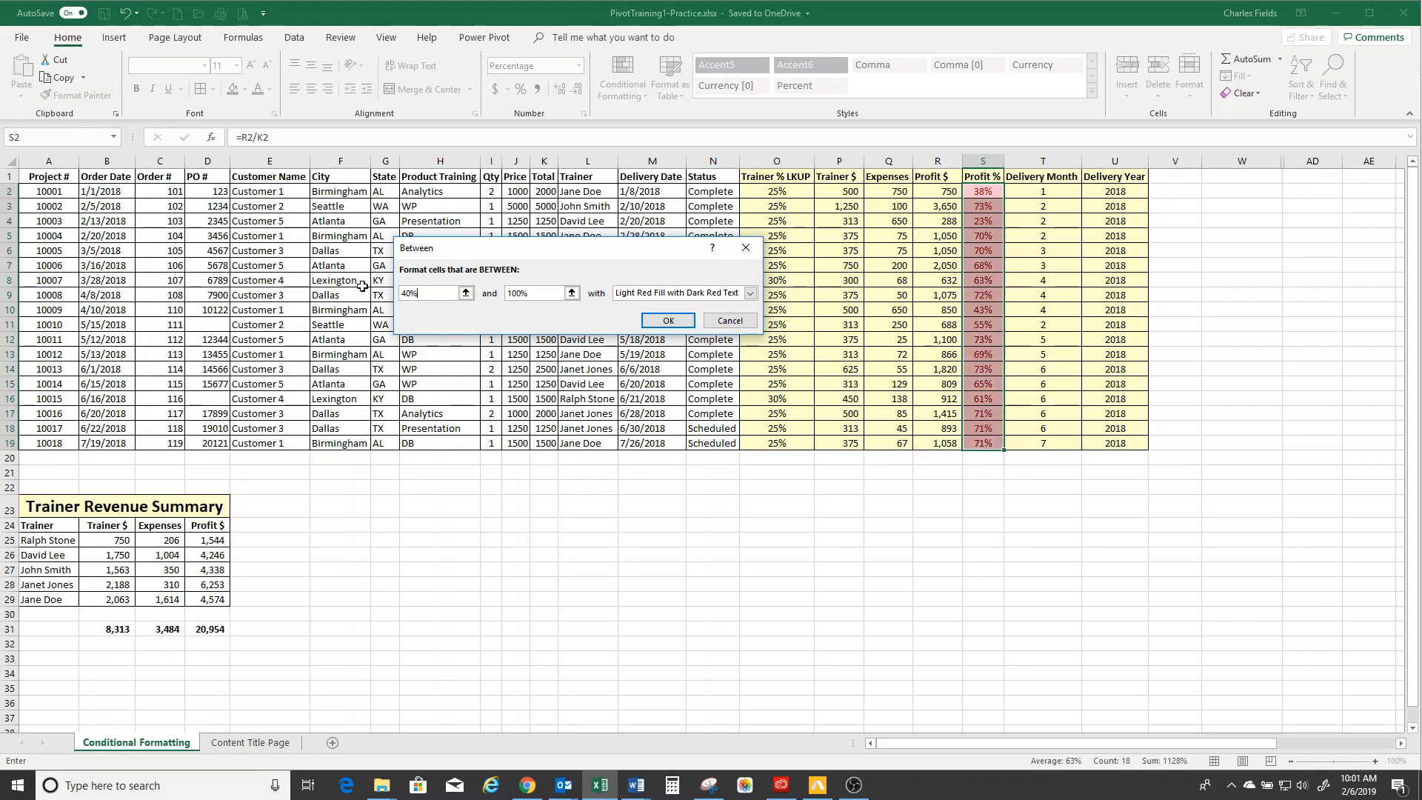
pyautogui.moveTo(531, 291); pyautogui.dragTo(499, 292)
pyautogui.write('45%')
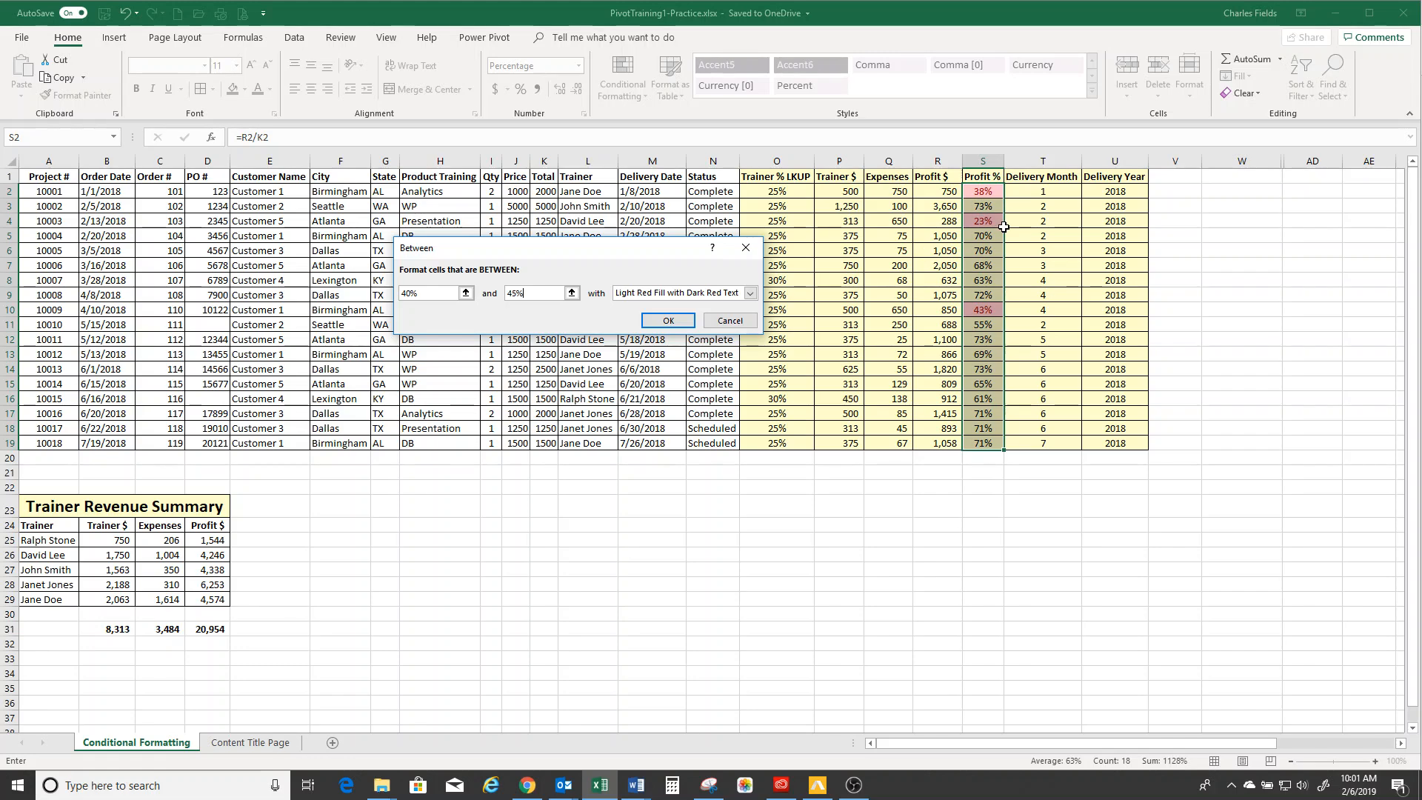
# Give the Between rule a custom format with a bright yellow fill and automatic font color, and apply it.
pyautogui.click(750, 294)
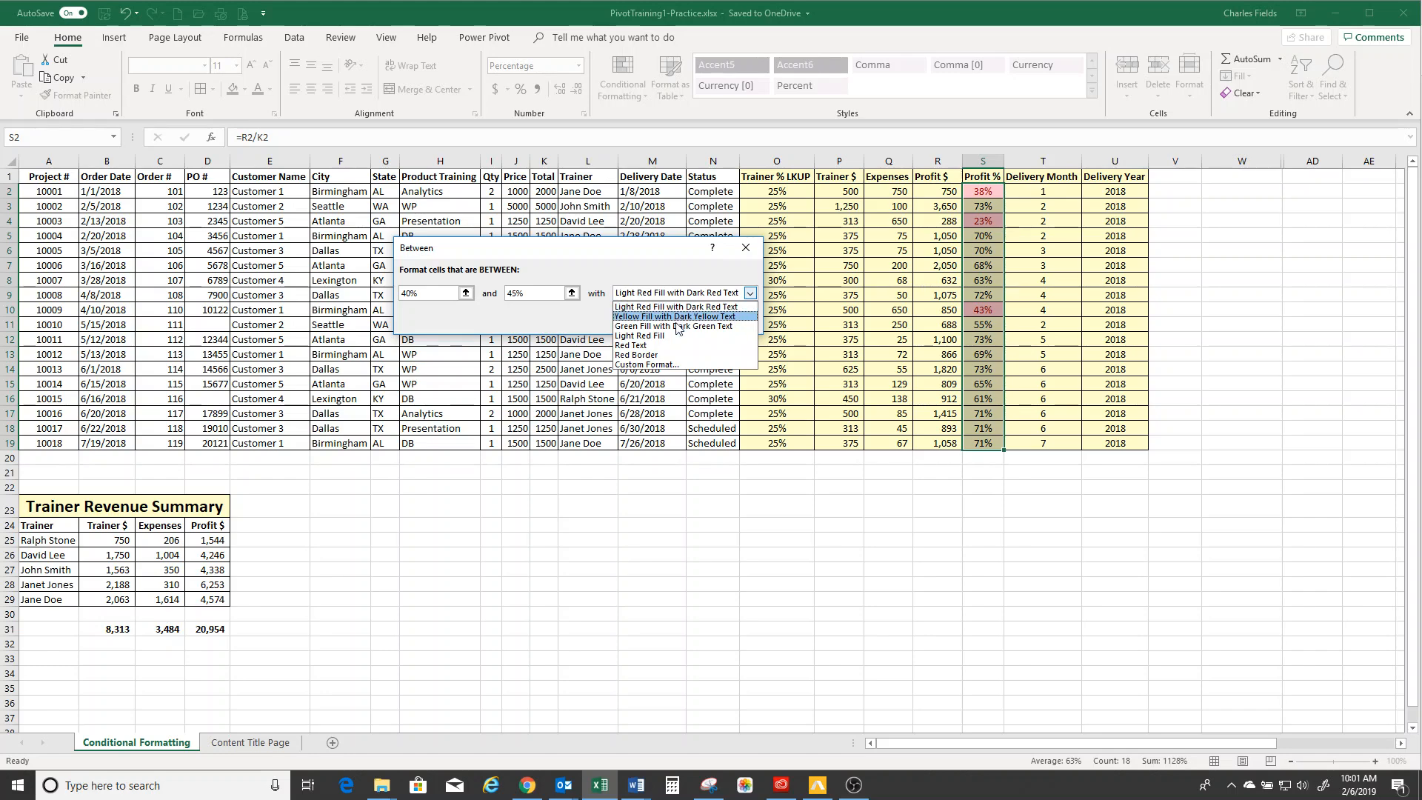
pyautogui.click(642, 367)
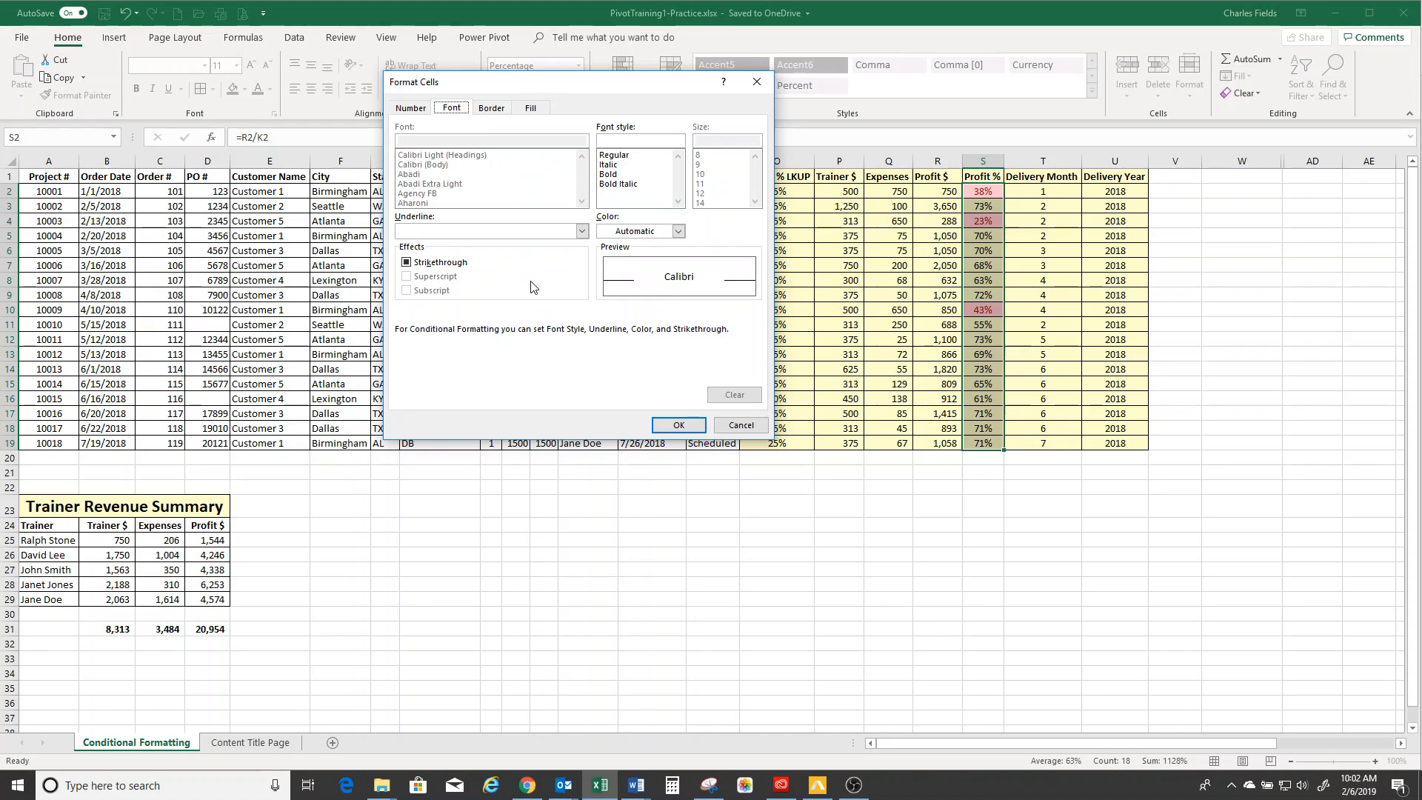
pyautogui.click(527, 108)
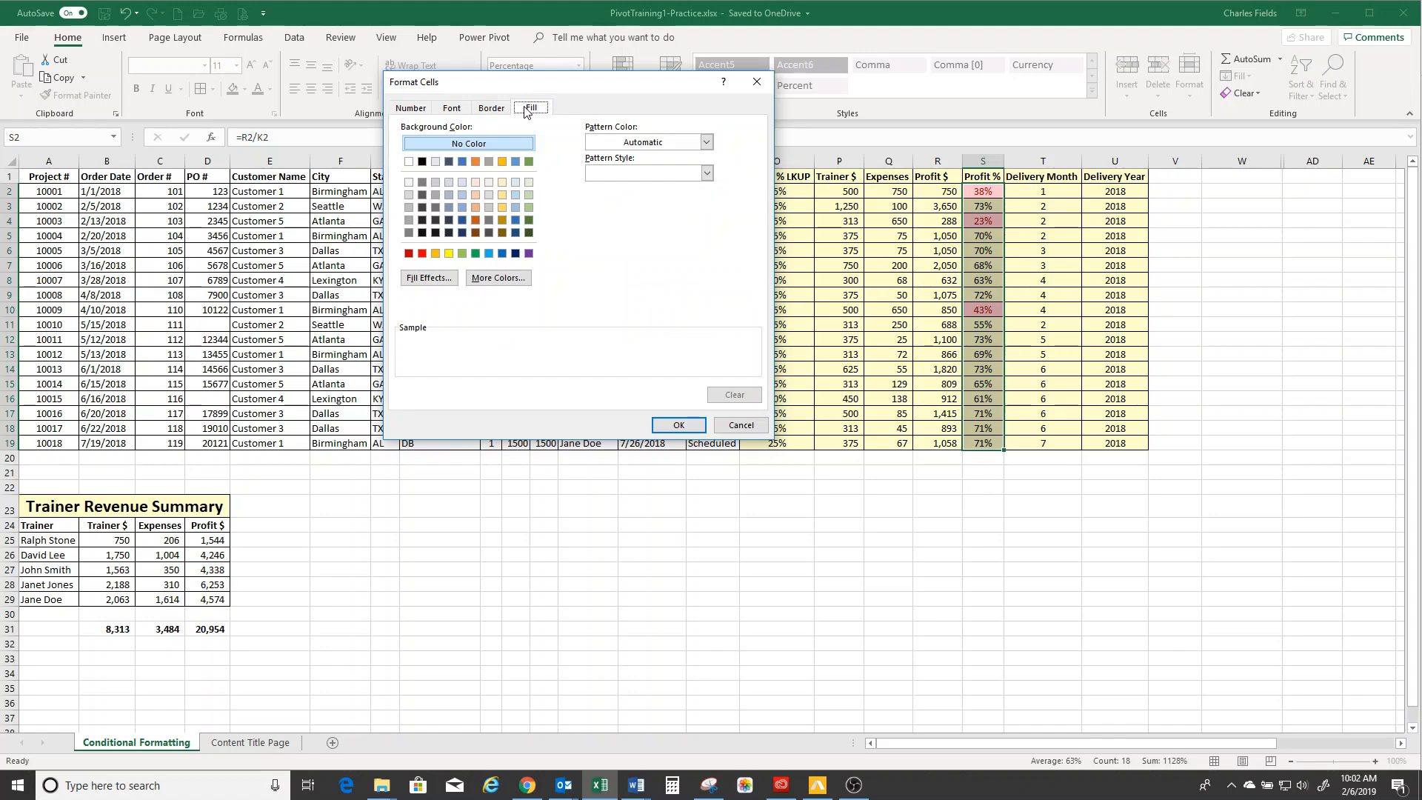
pyautogui.click(448, 254)
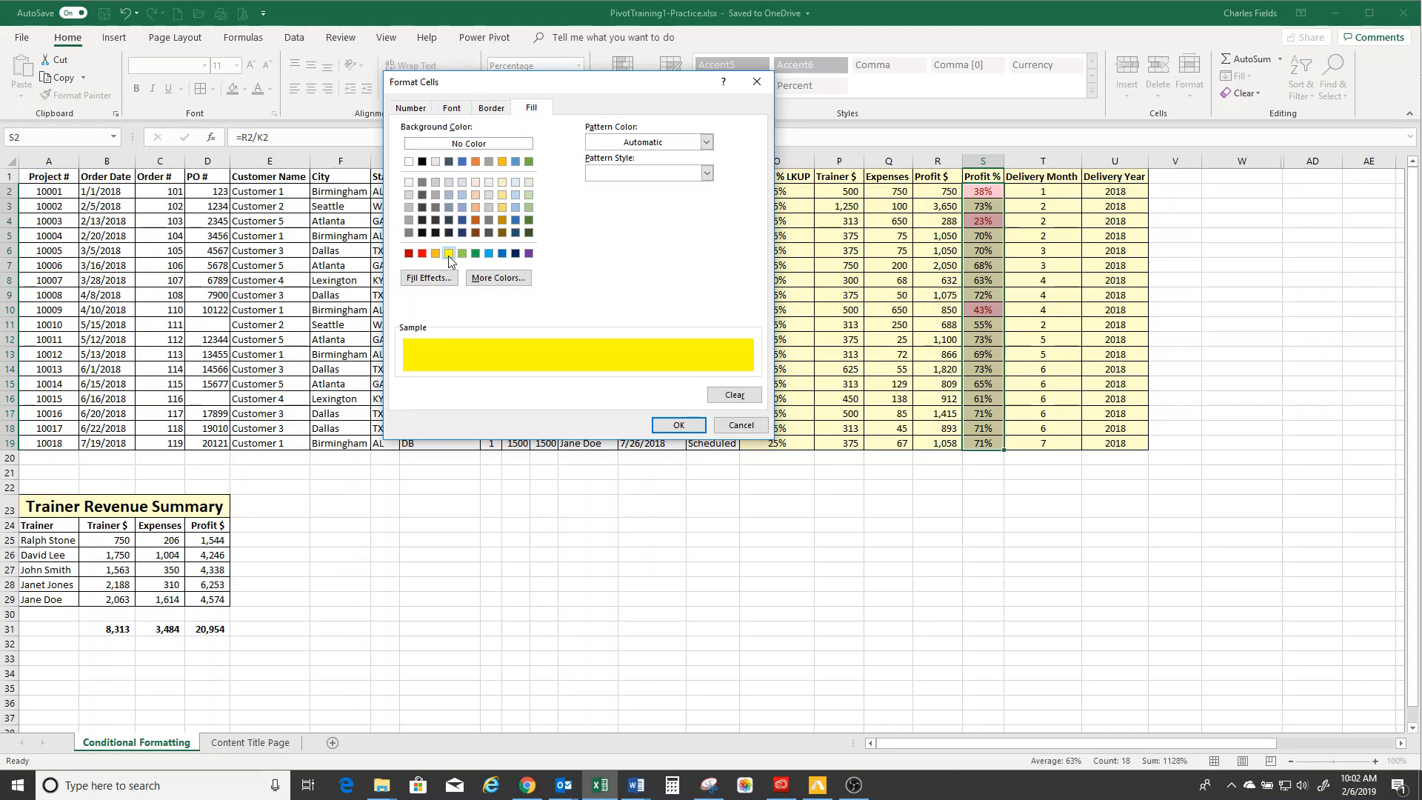
pyautogui.click(452, 108)
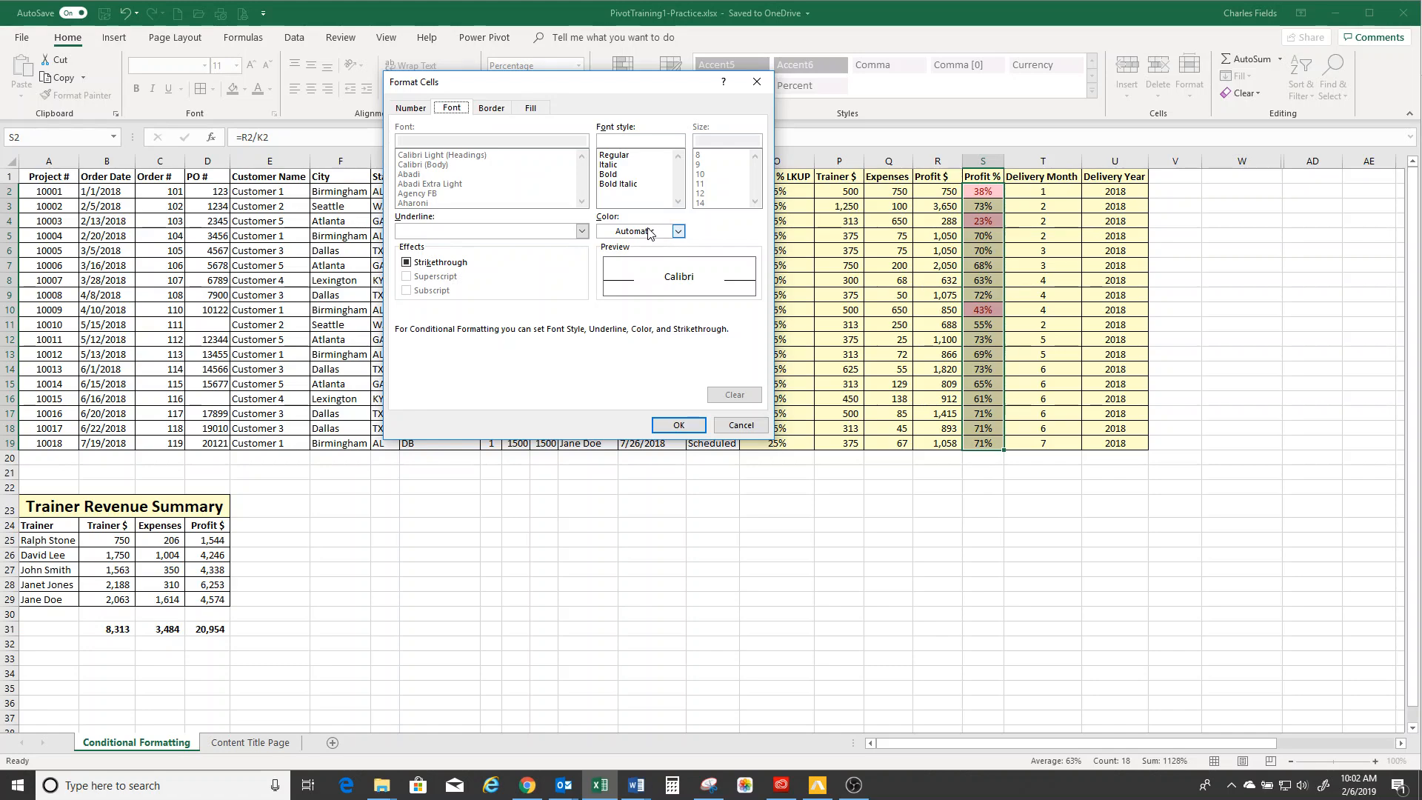
pyautogui.click(678, 233)
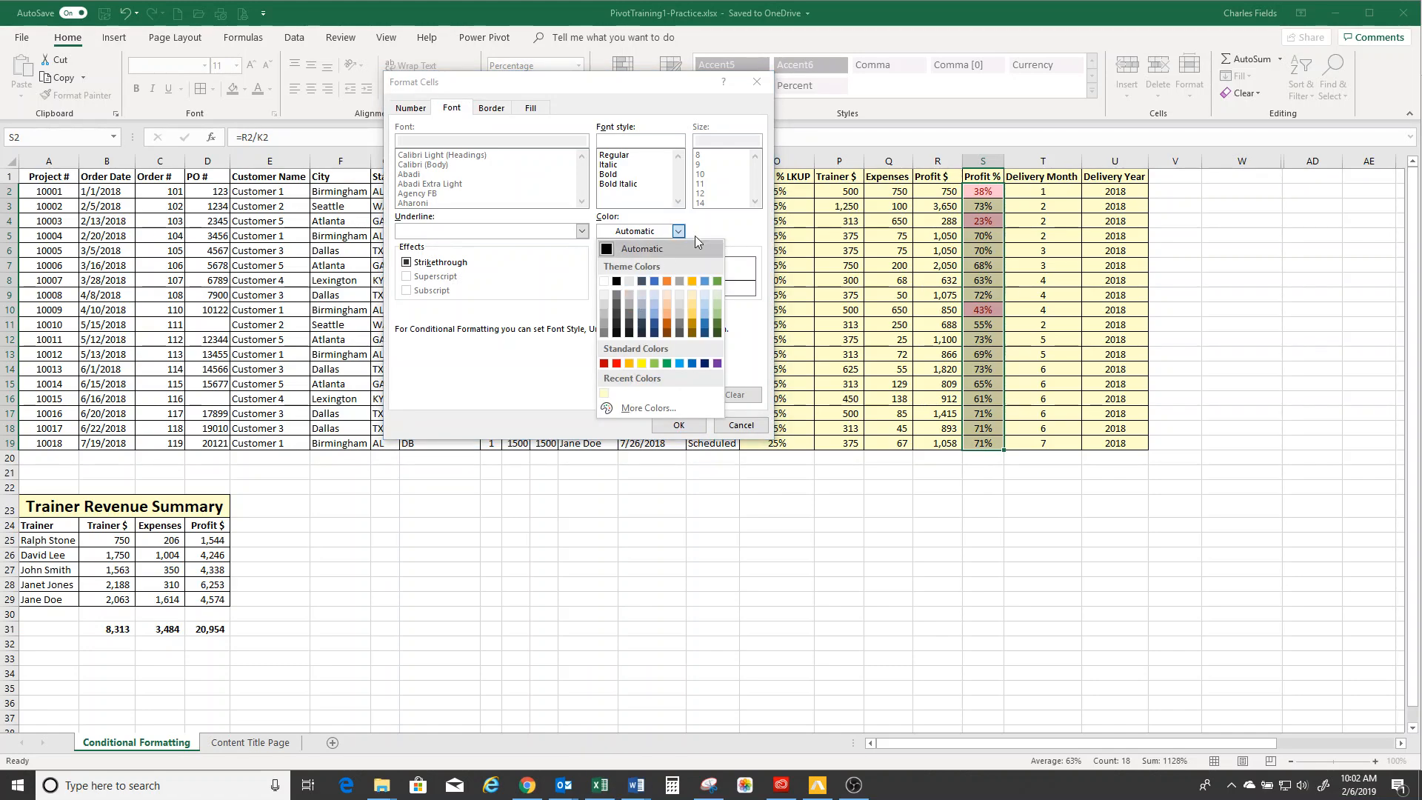
pyautogui.click(710, 236)
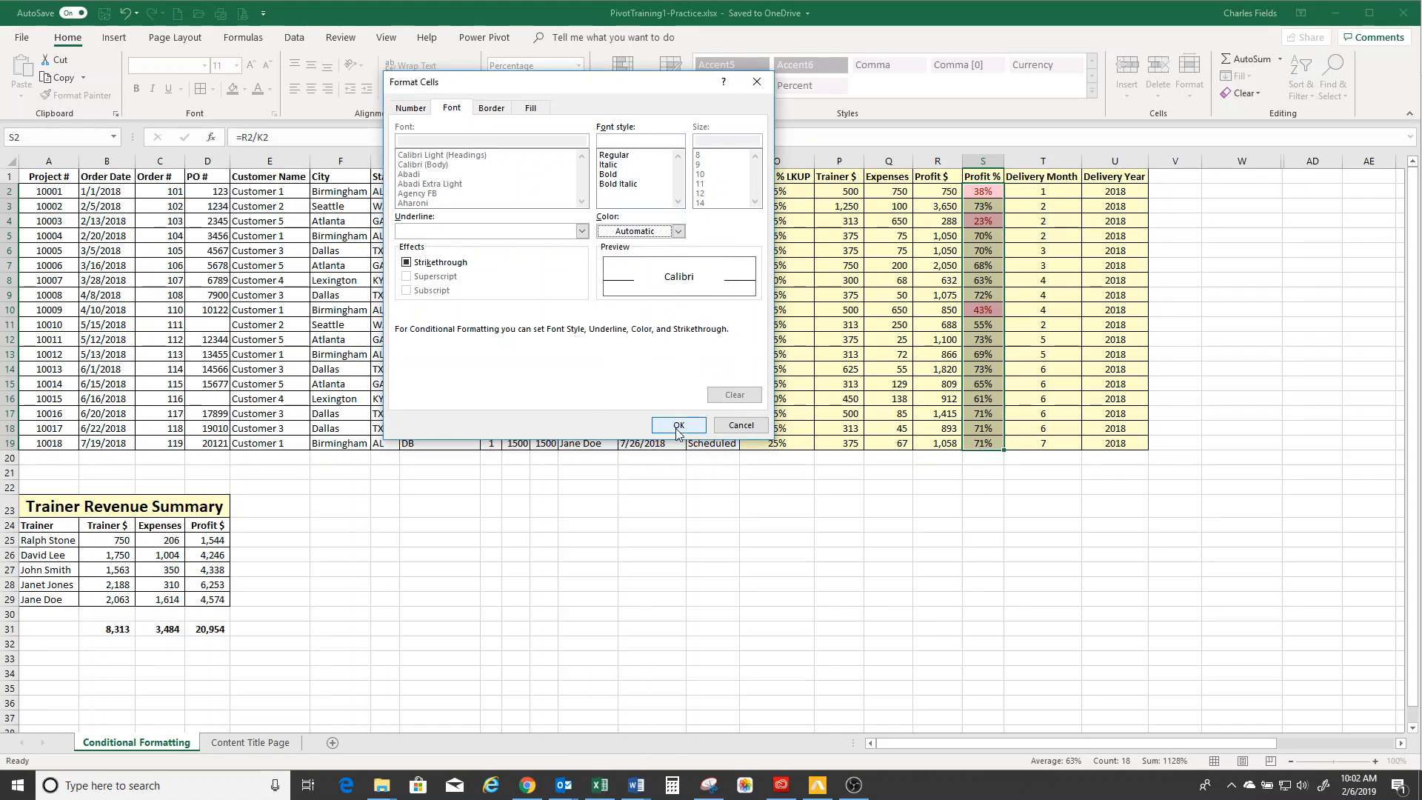
pyautogui.click(530, 108)
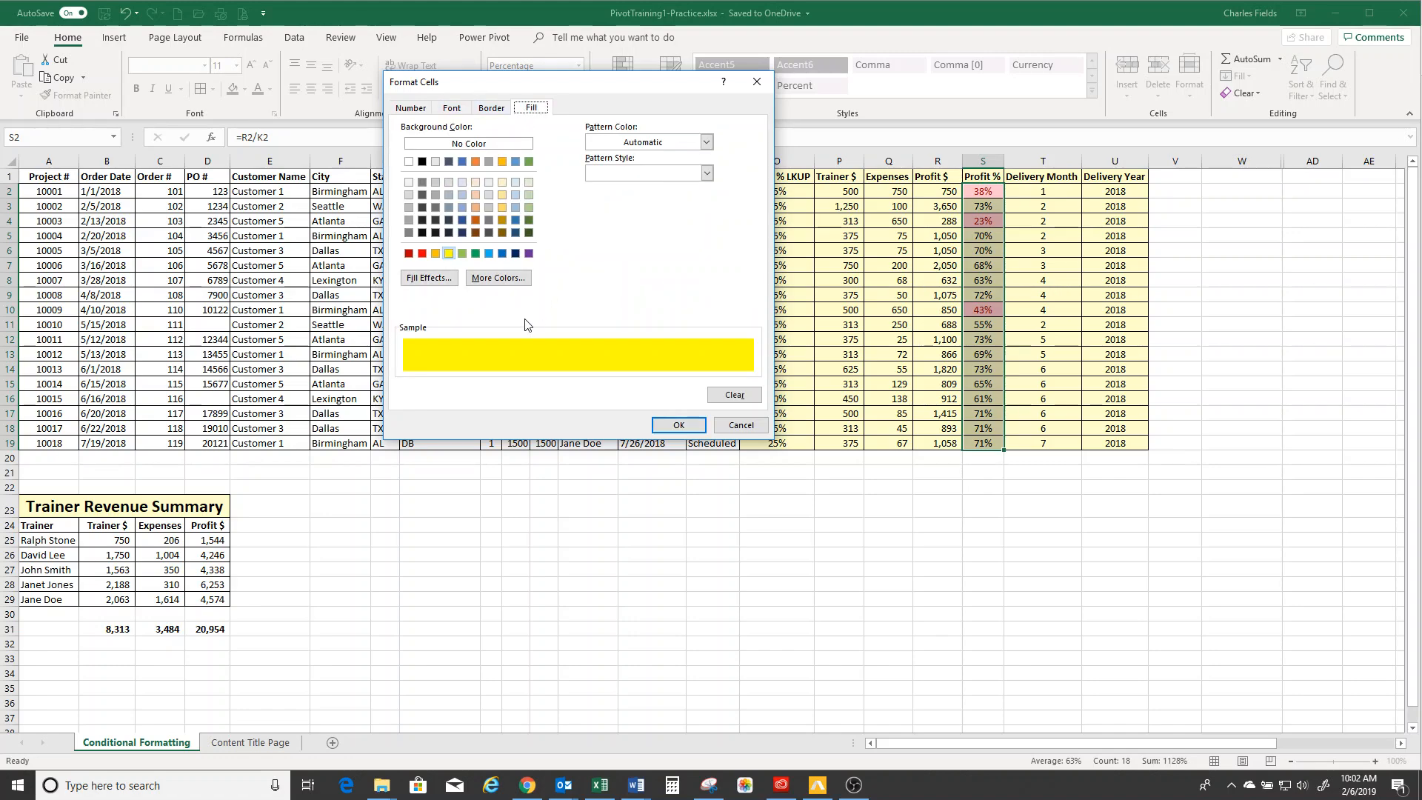
pyautogui.click(678, 425)
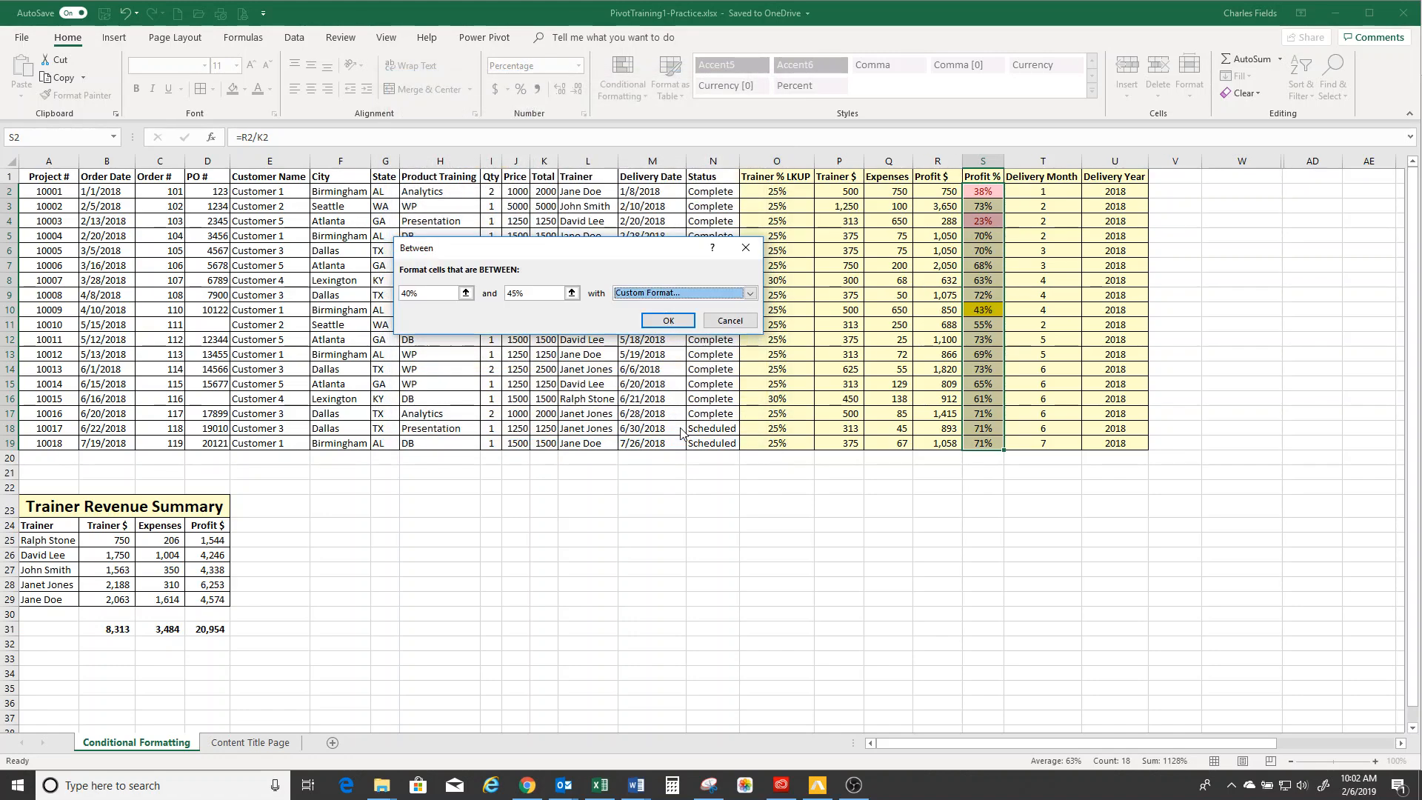
pyautogui.click(666, 321)
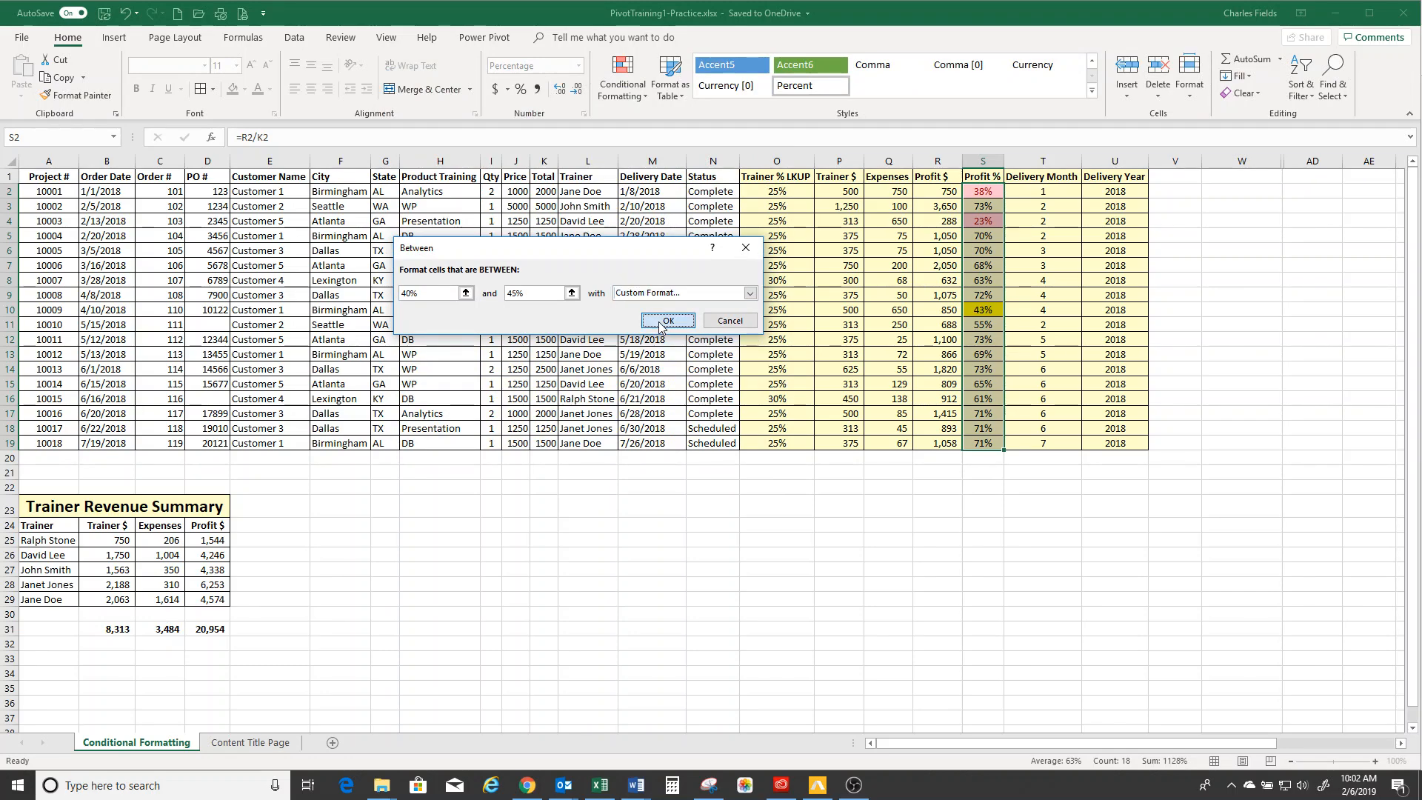
pyautogui.click(940, 597)
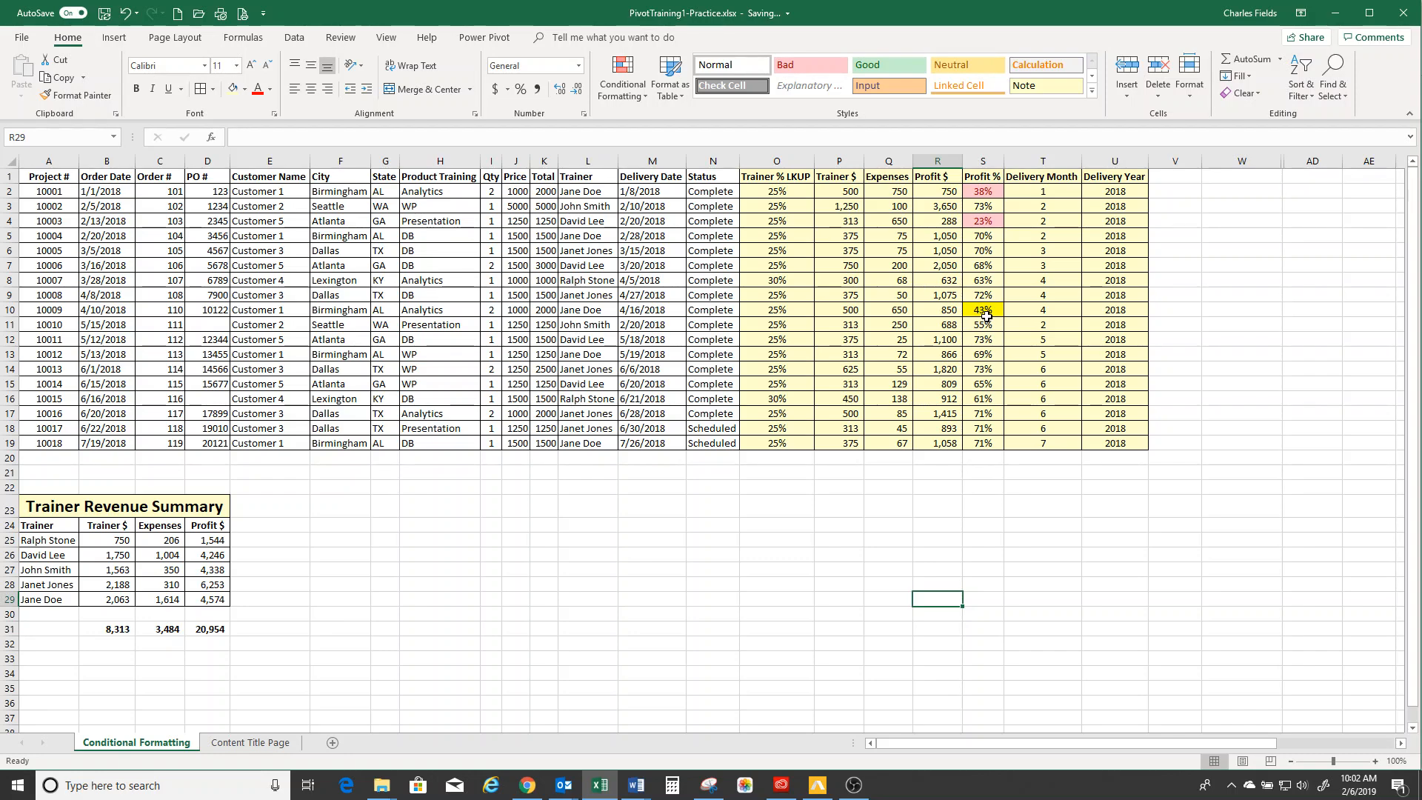
# Set the Expenses value in Q10, project 10009, to 750.
pyautogui.click(889, 313)
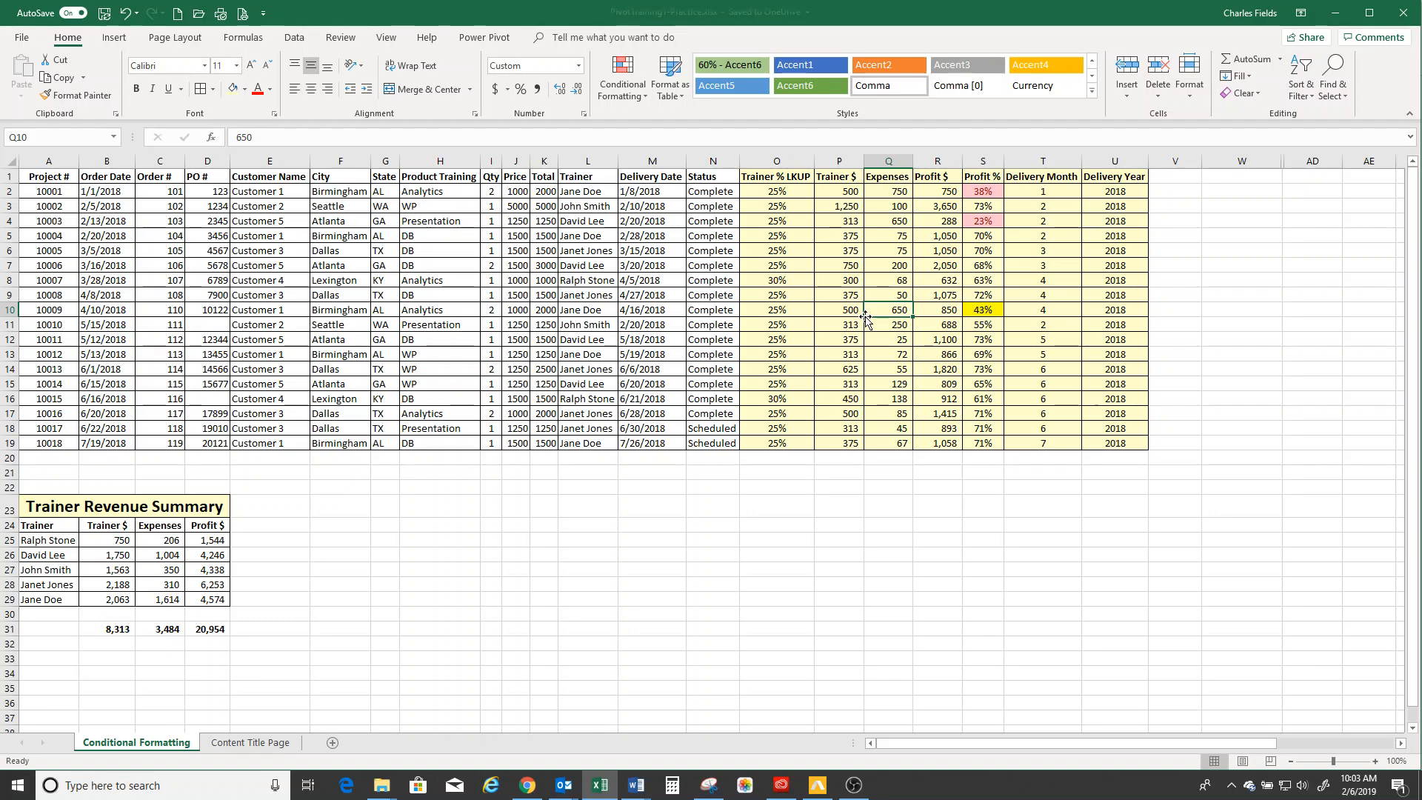
pyautogui.write('750')
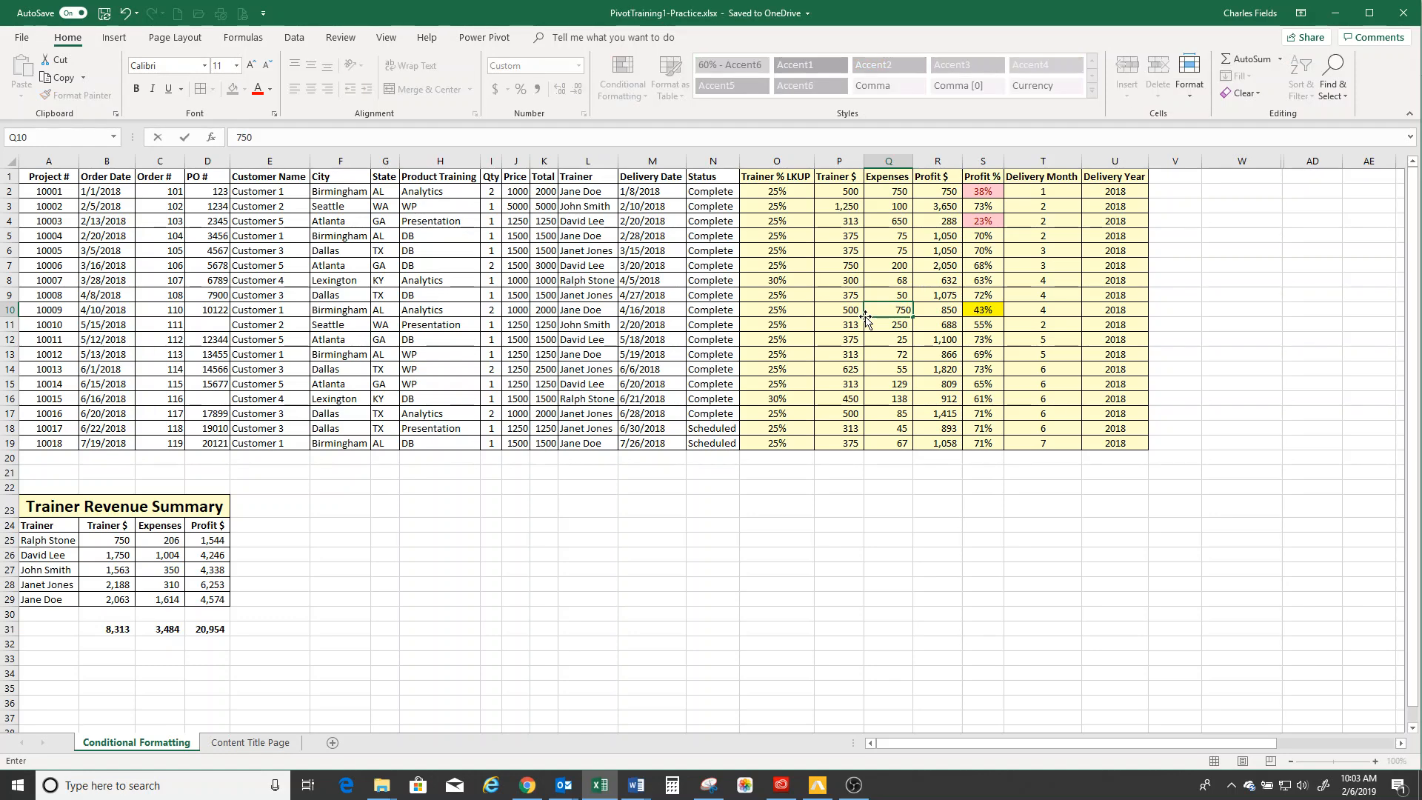
pyautogui.press('Return')
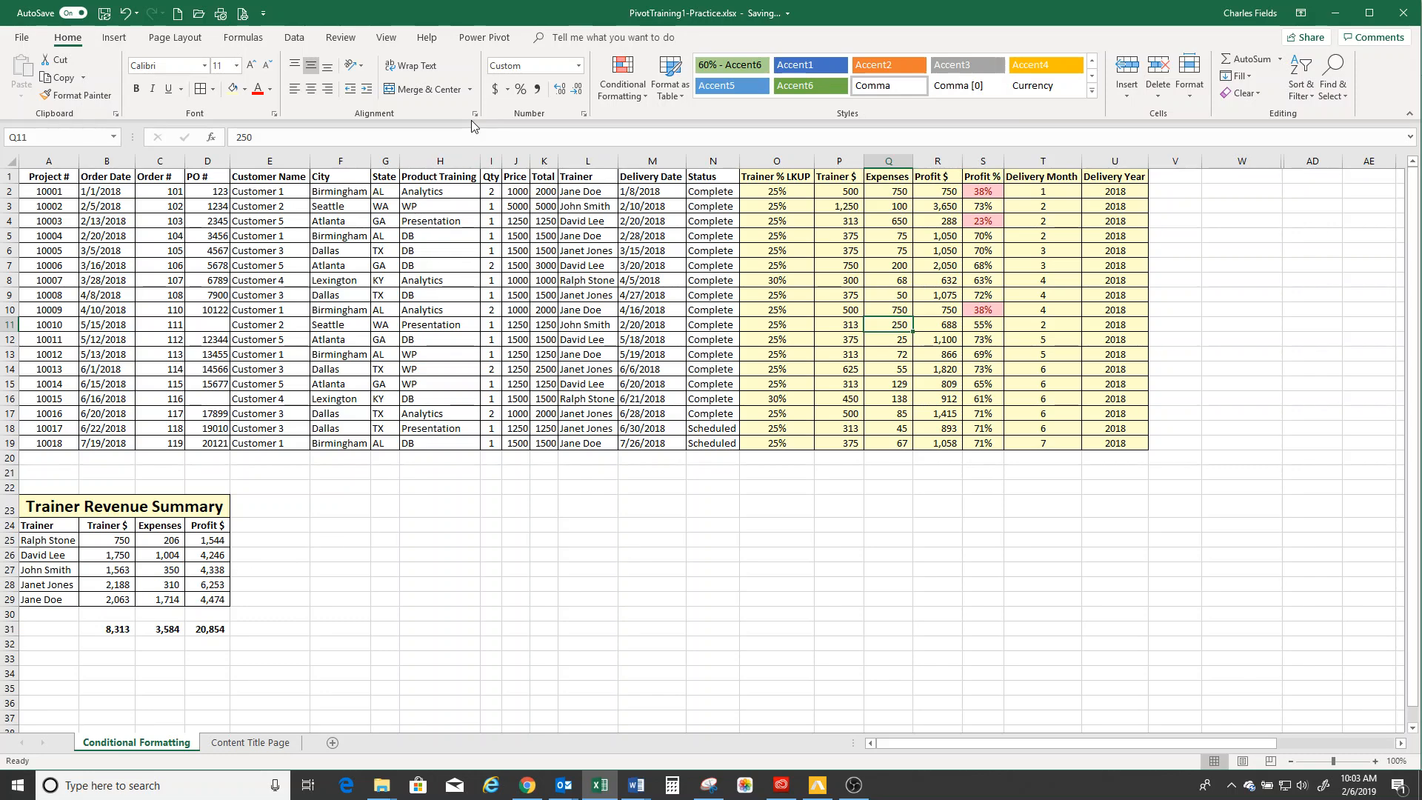
pyautogui.click(634, 103)
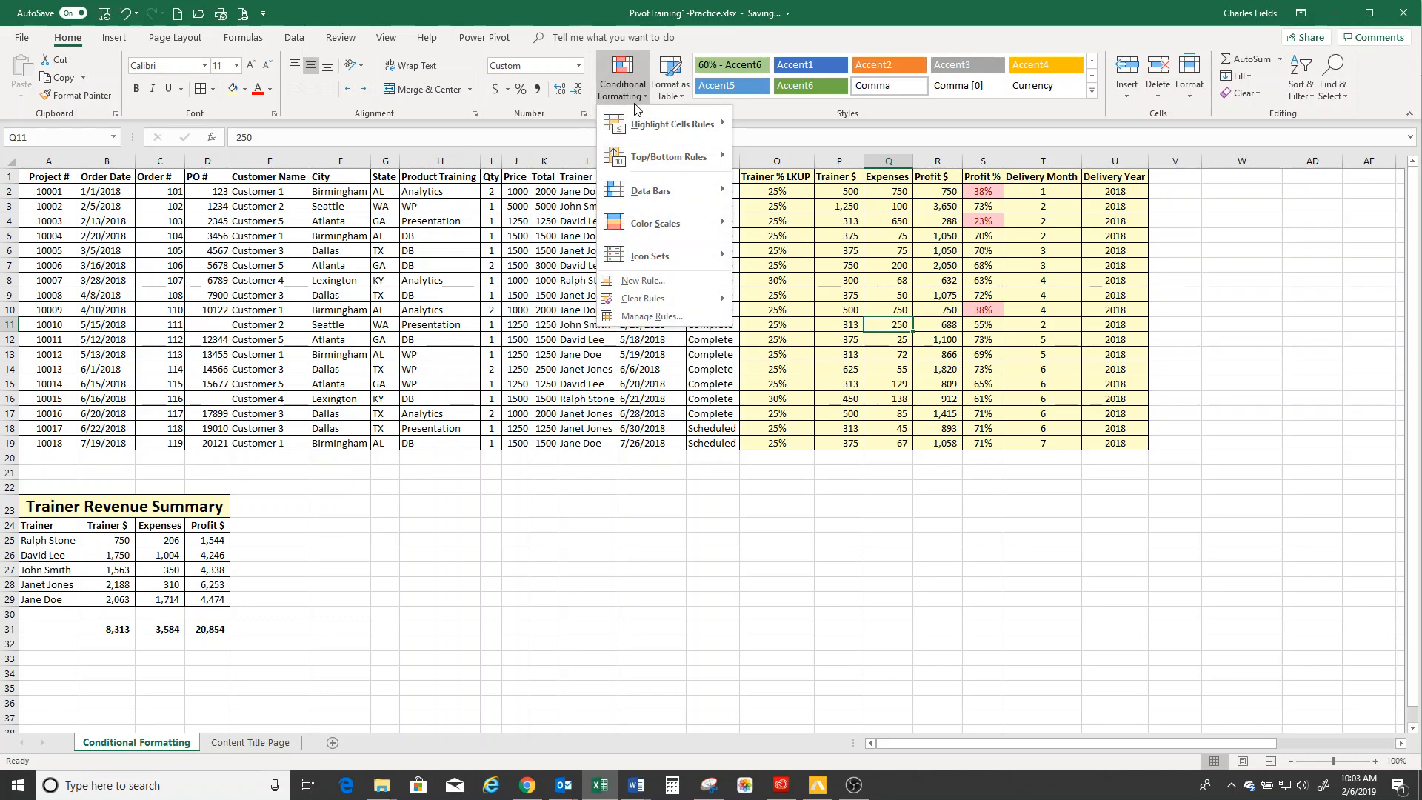
pyautogui.moveTo(631, 191)
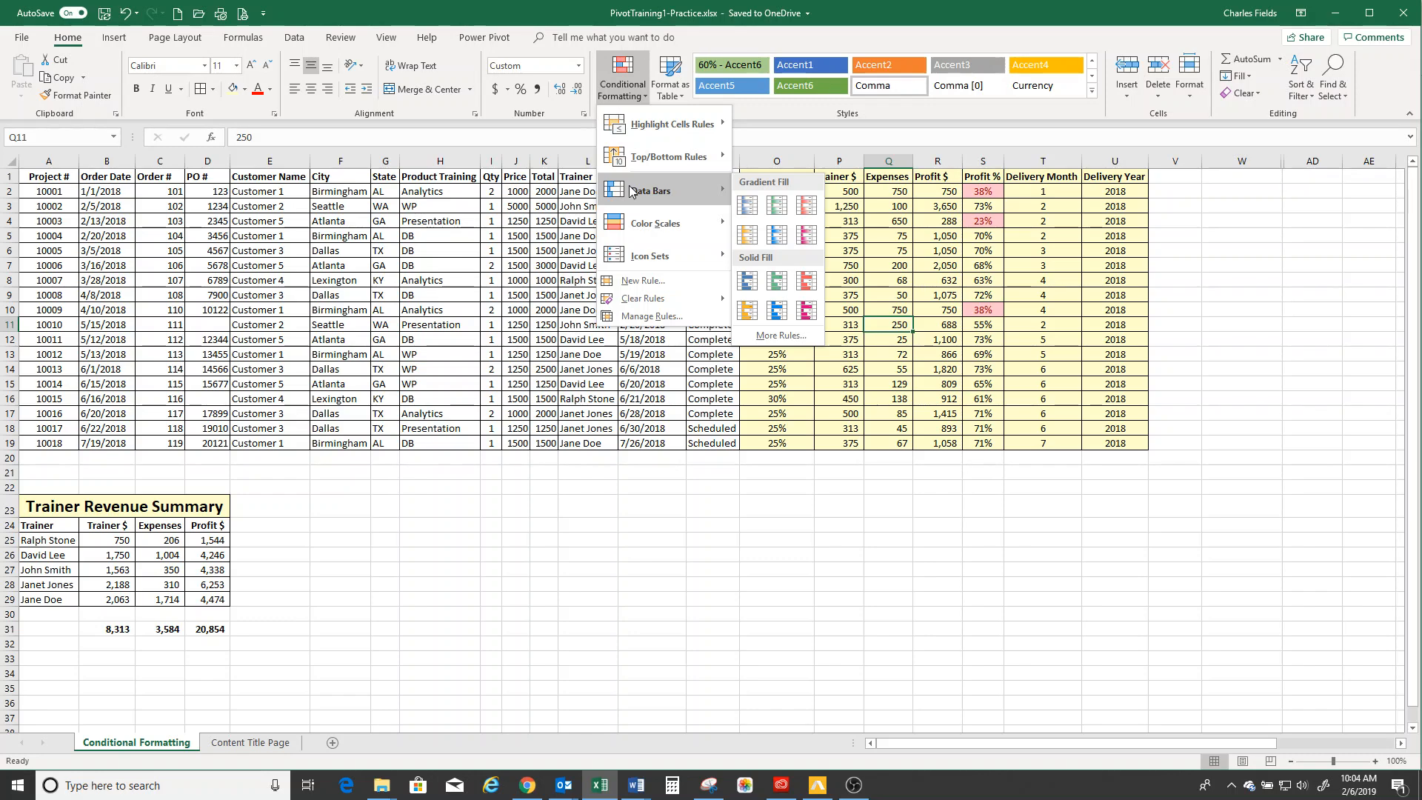
pyautogui.click(386, 8)
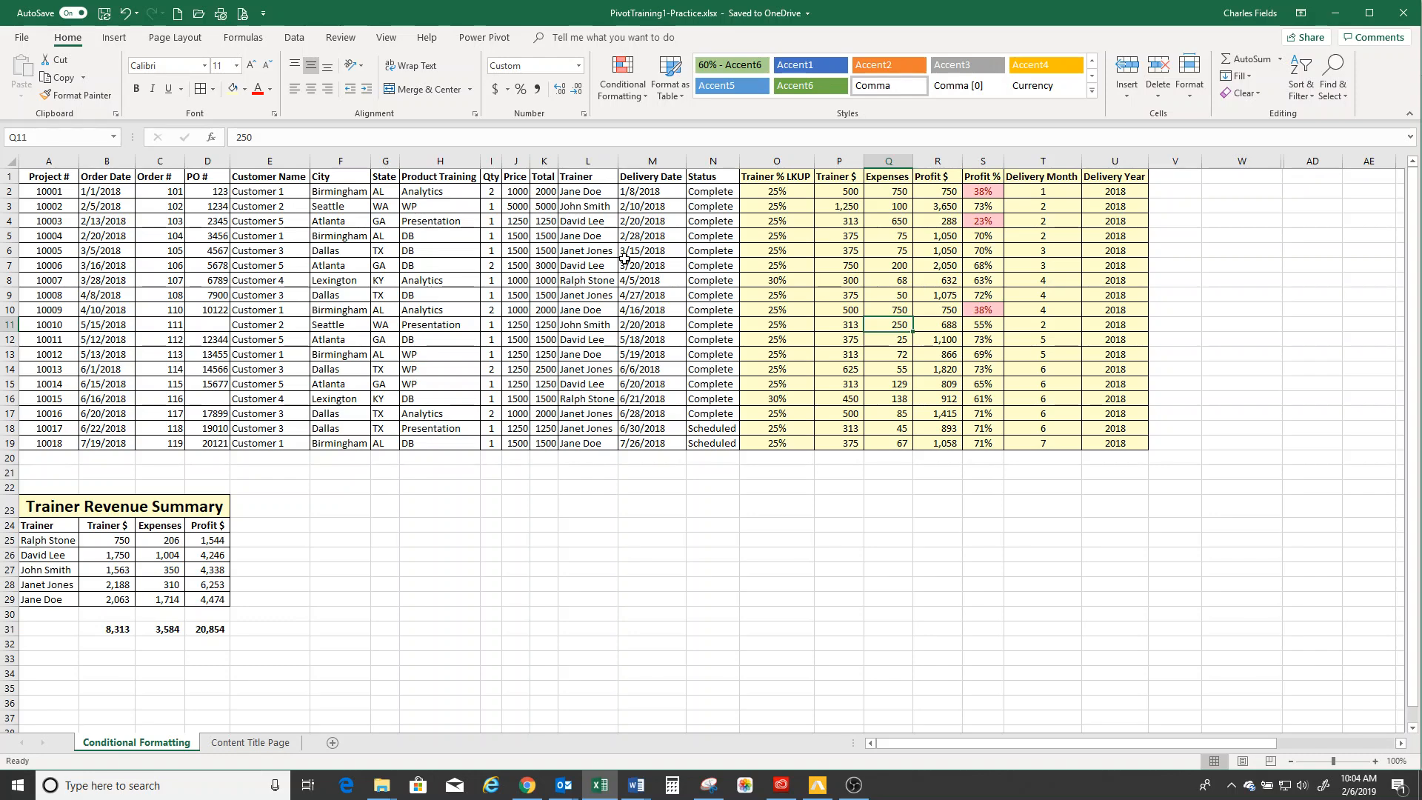
# Apply blue gradient-fill data bars to the Trainer $ cells B25:B29 of the Trainer Revenue Summary.
pyautogui.click(107, 540)
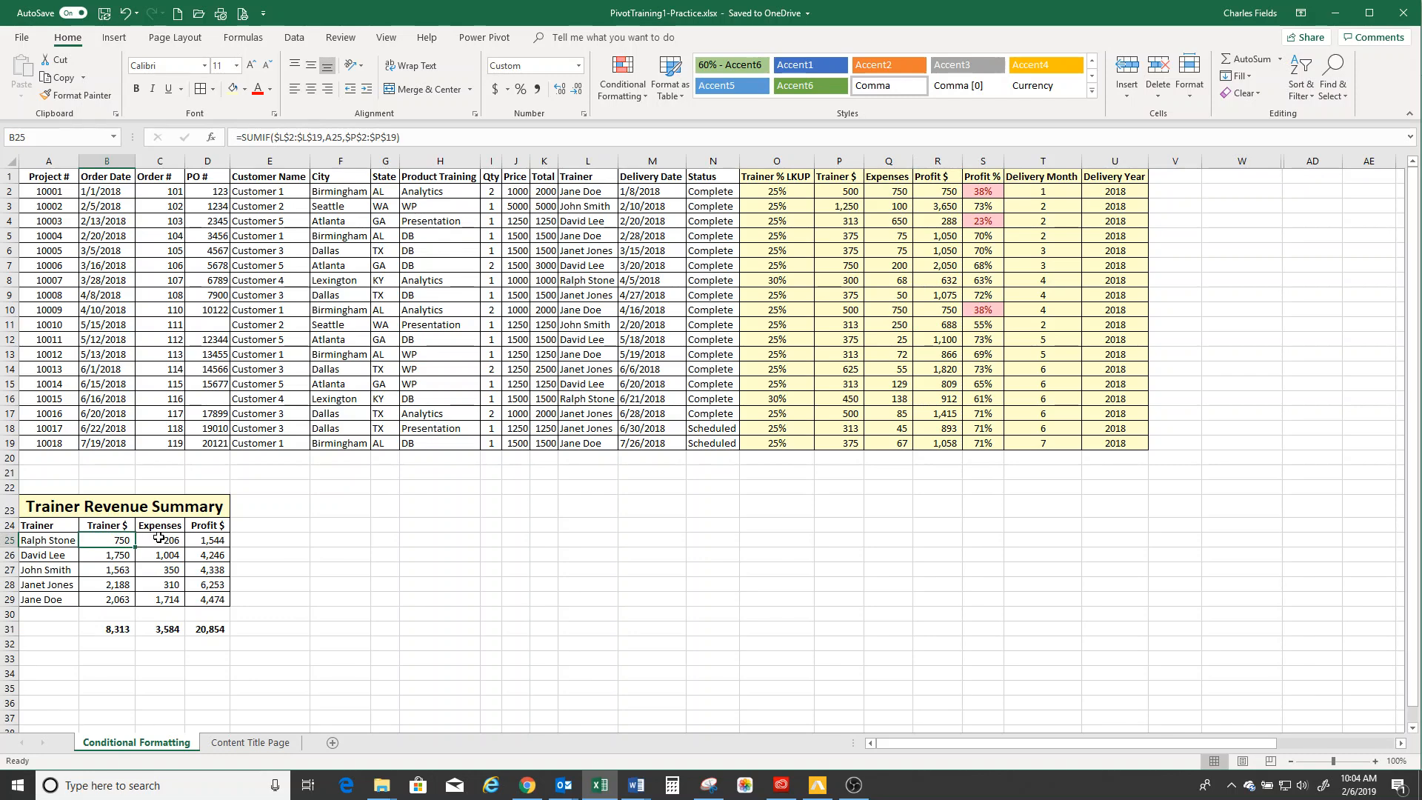
pyautogui.moveTo(97, 541); pyautogui.dragTo(97, 596)
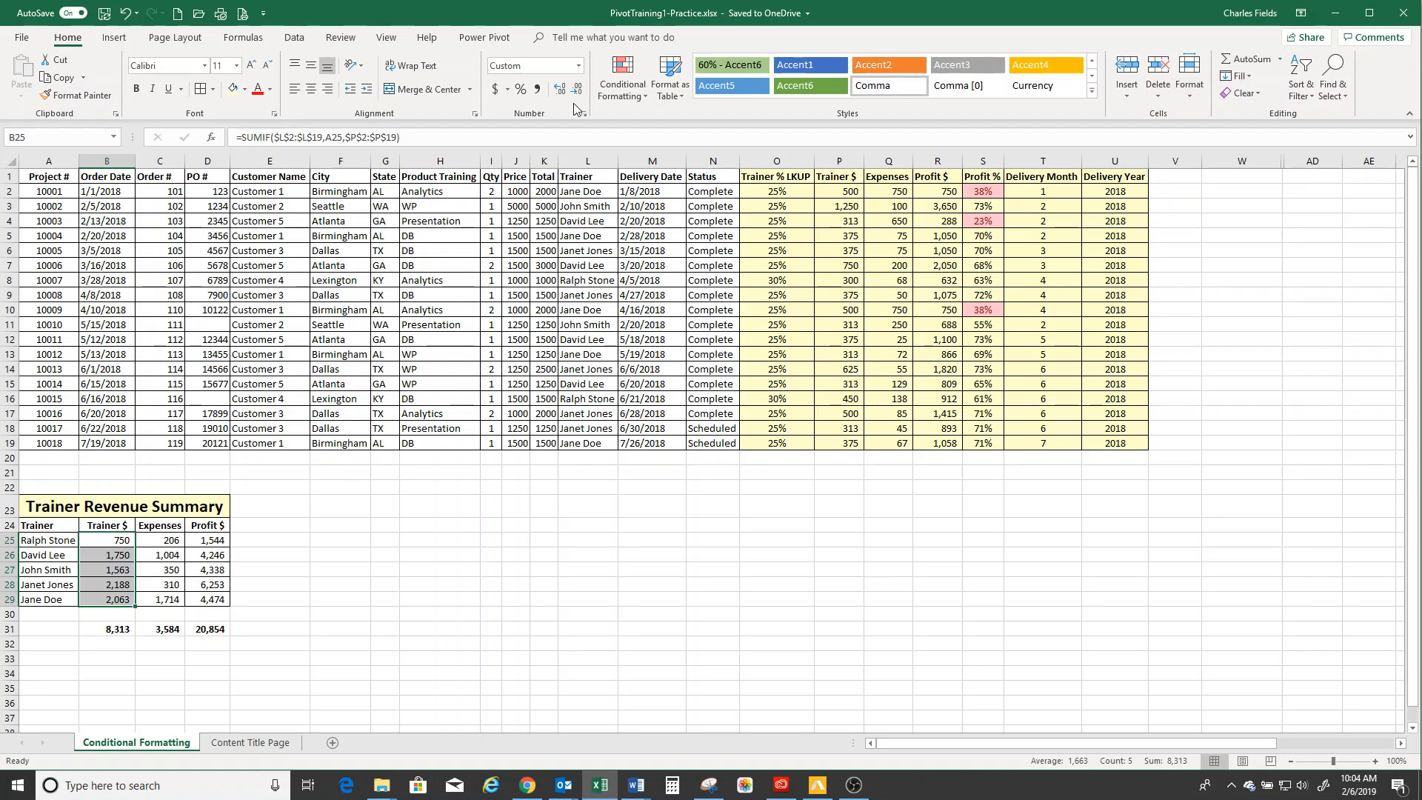
pyautogui.click(630, 91)
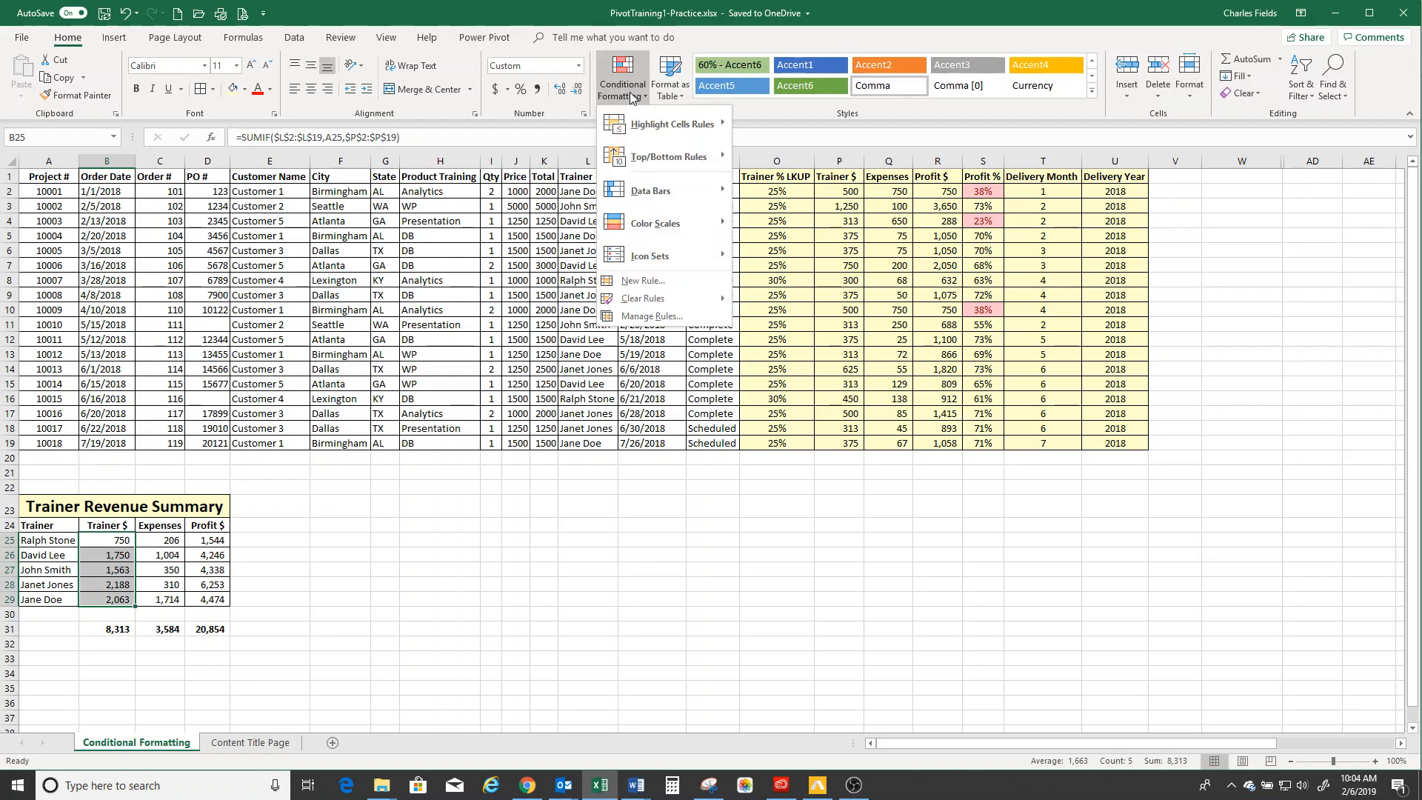
pyautogui.moveTo(635, 187)
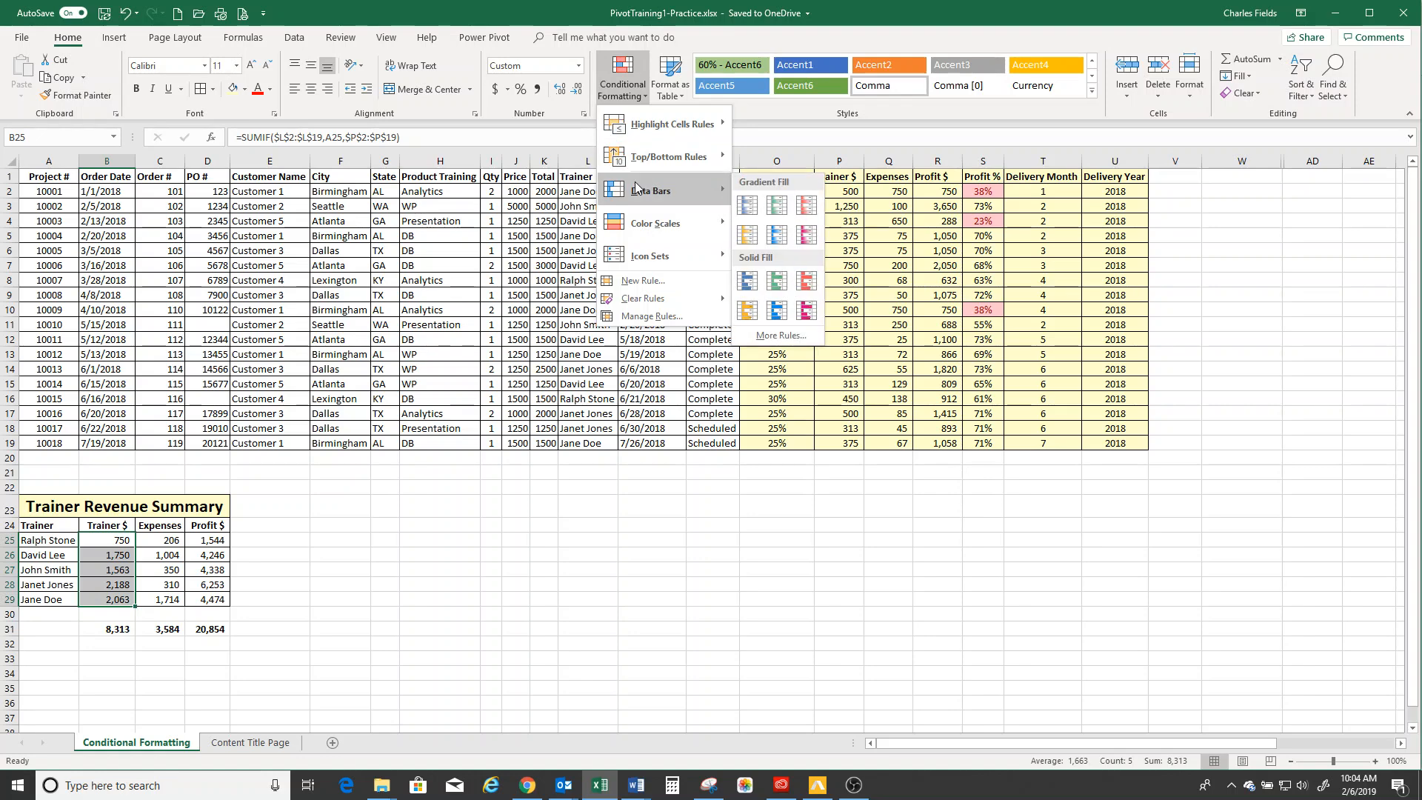
pyautogui.click(745, 206)
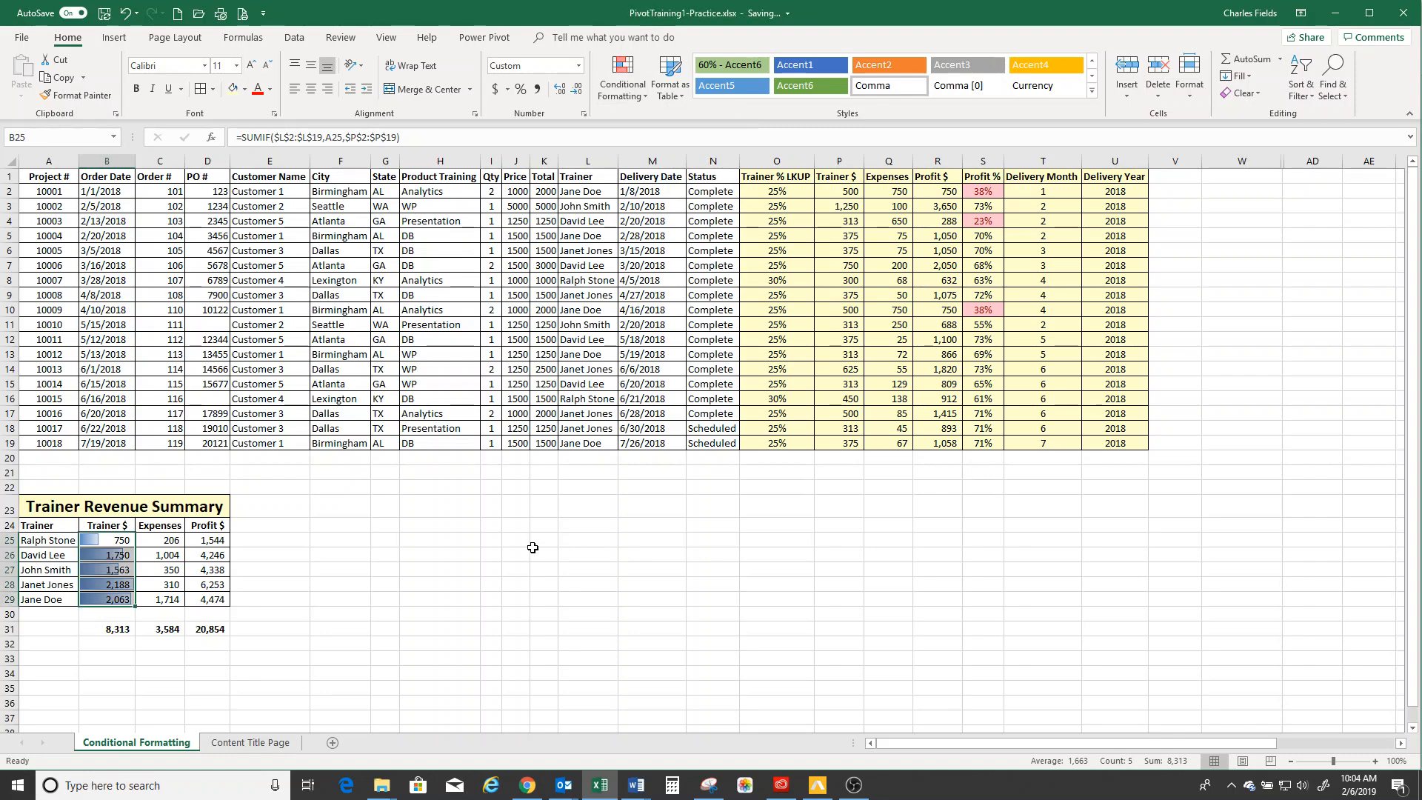
pyautogui.click(442, 582)
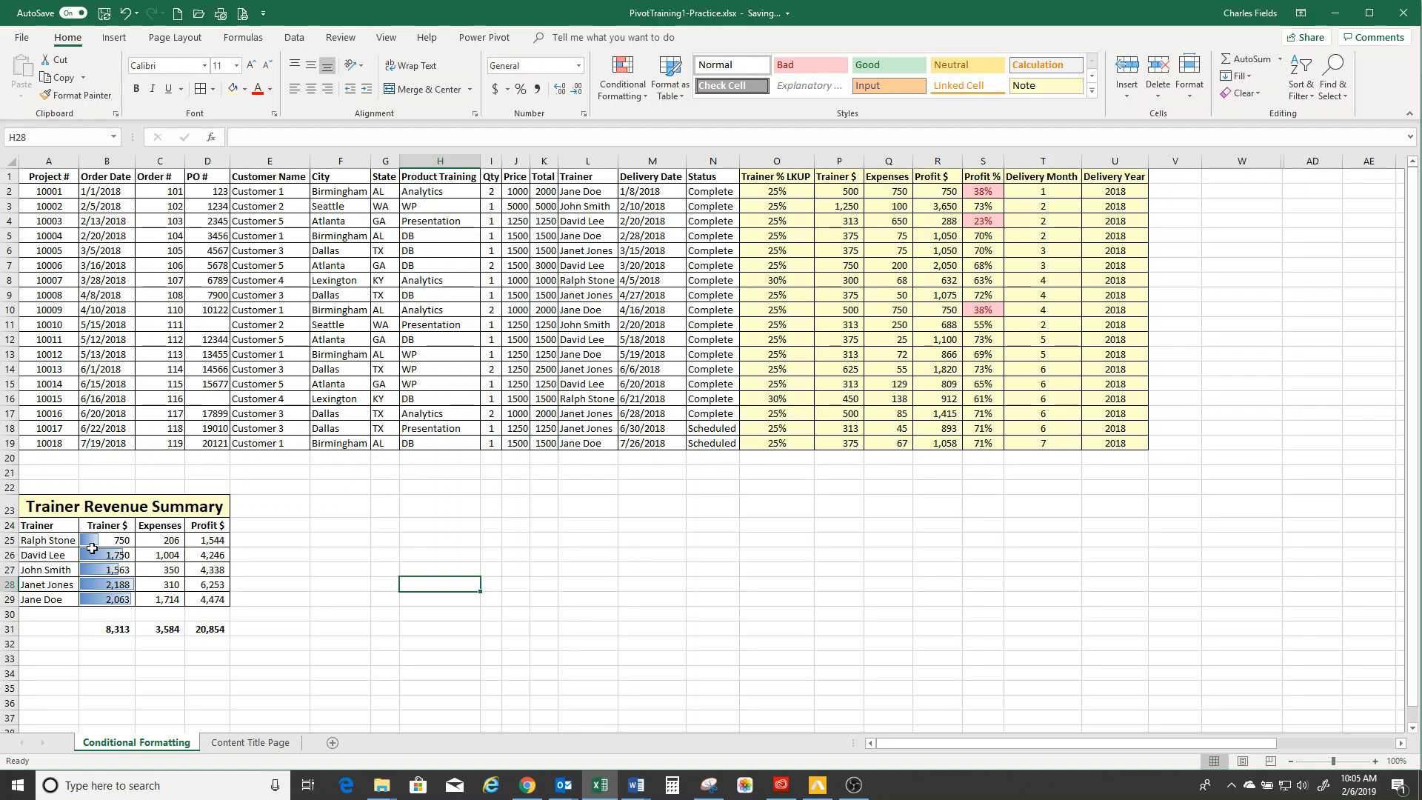
# Apply red gradient-fill data bars to the summary's Expenses cells C25:C29.
pyautogui.moveTo(155, 541); pyautogui.dragTo(154, 597)
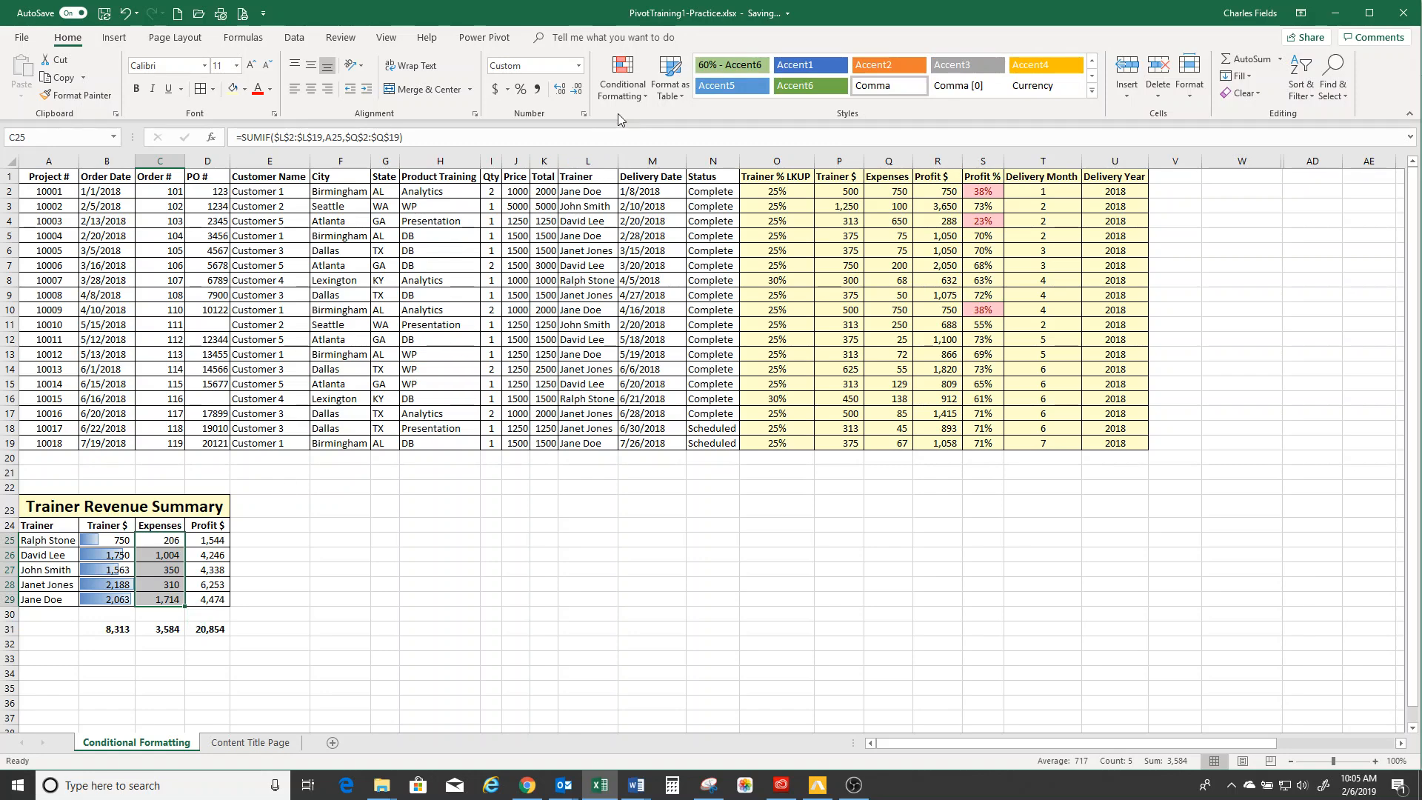
pyautogui.click(629, 96)
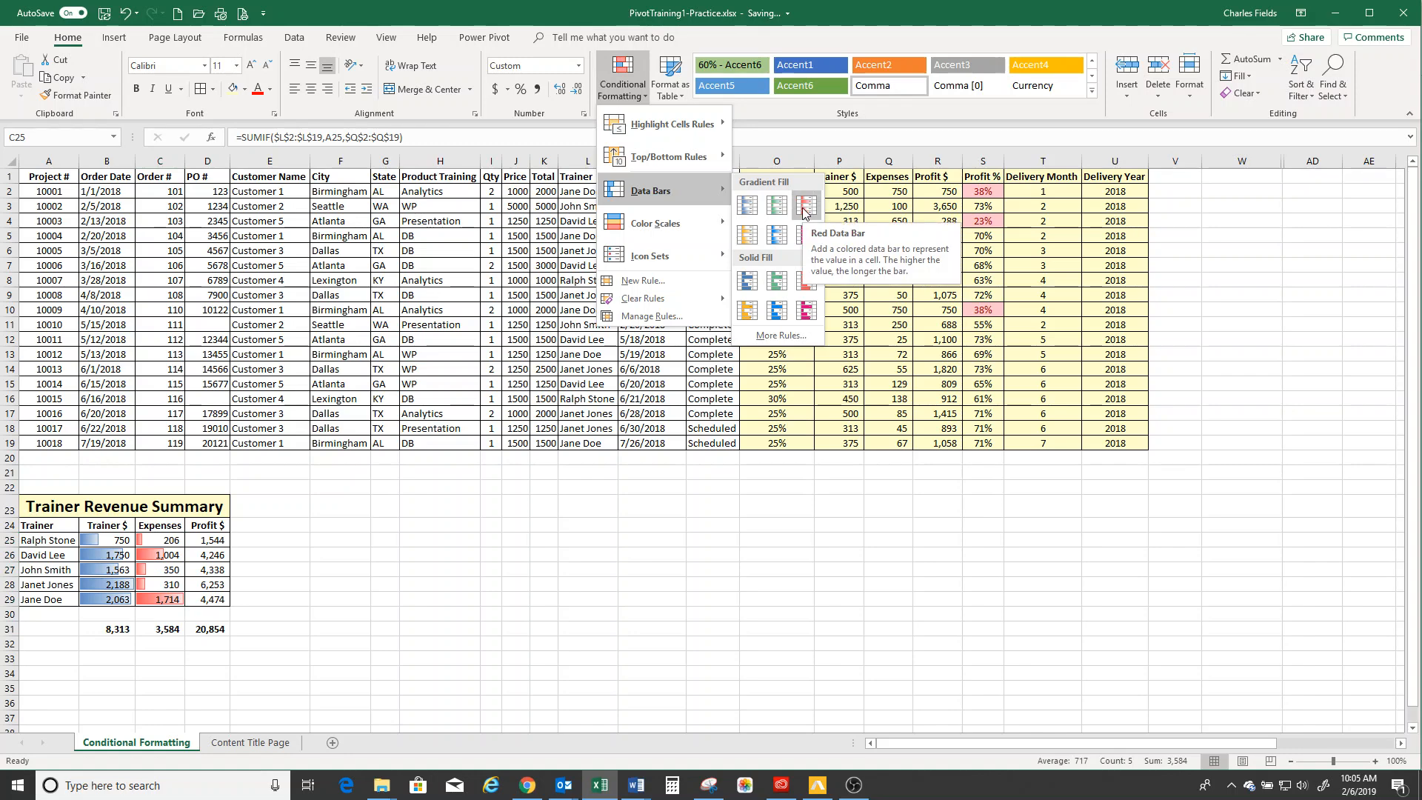
pyautogui.click(805, 209)
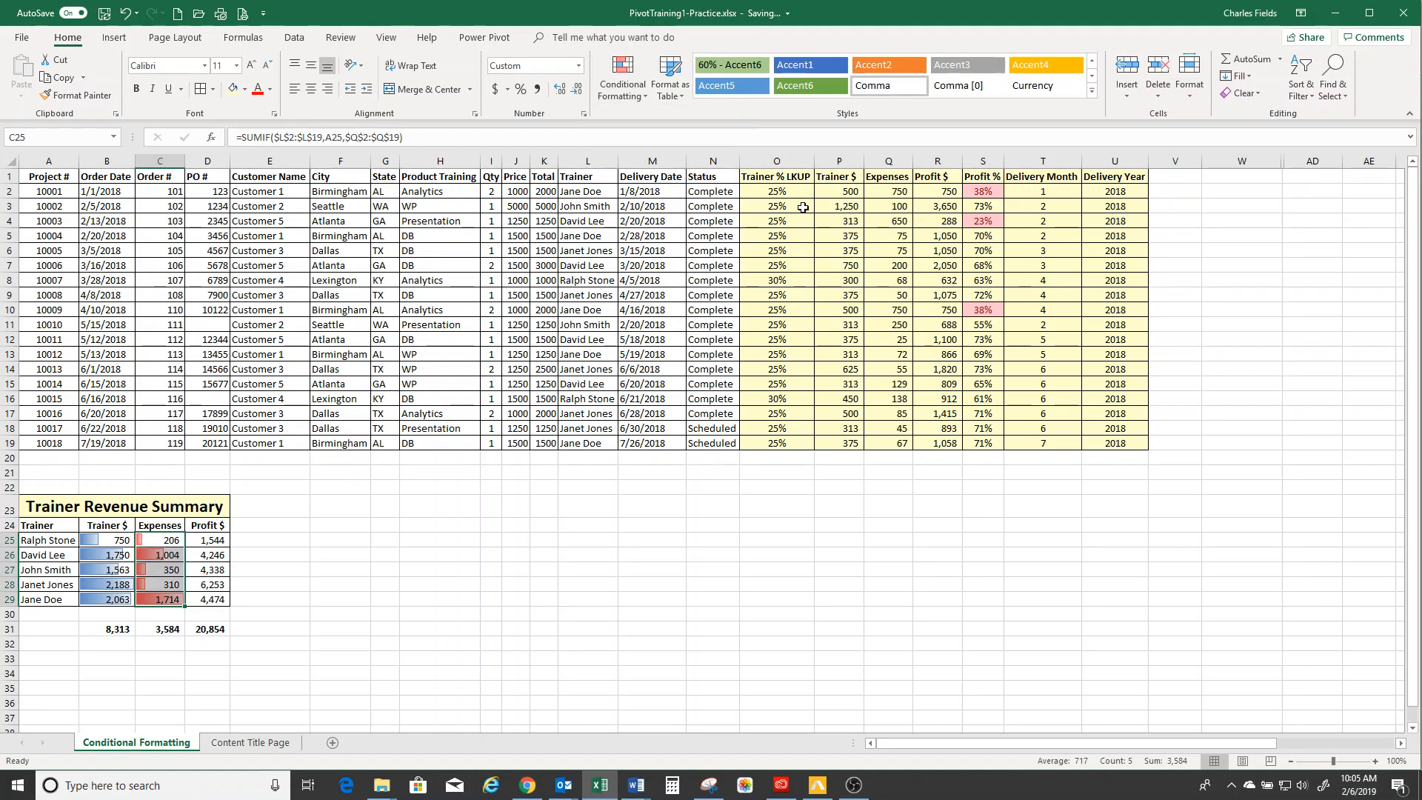
# Apply green gradient-fill data bars to the summary's Profit $ cells D25:D29.
pyautogui.moveTo(209, 538); pyautogui.dragTo(211, 598)
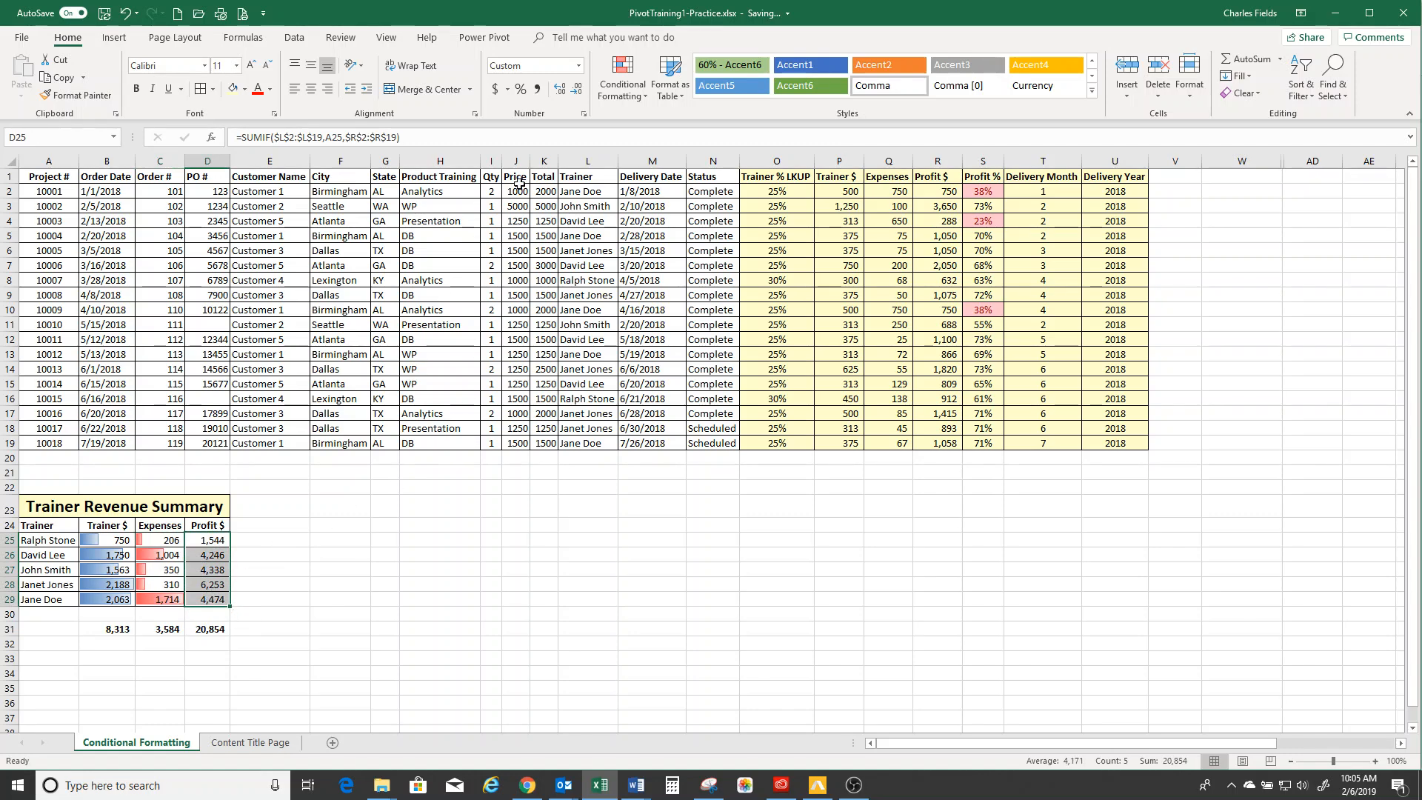
pyautogui.click(633, 99)
pyautogui.moveTo(652, 190)
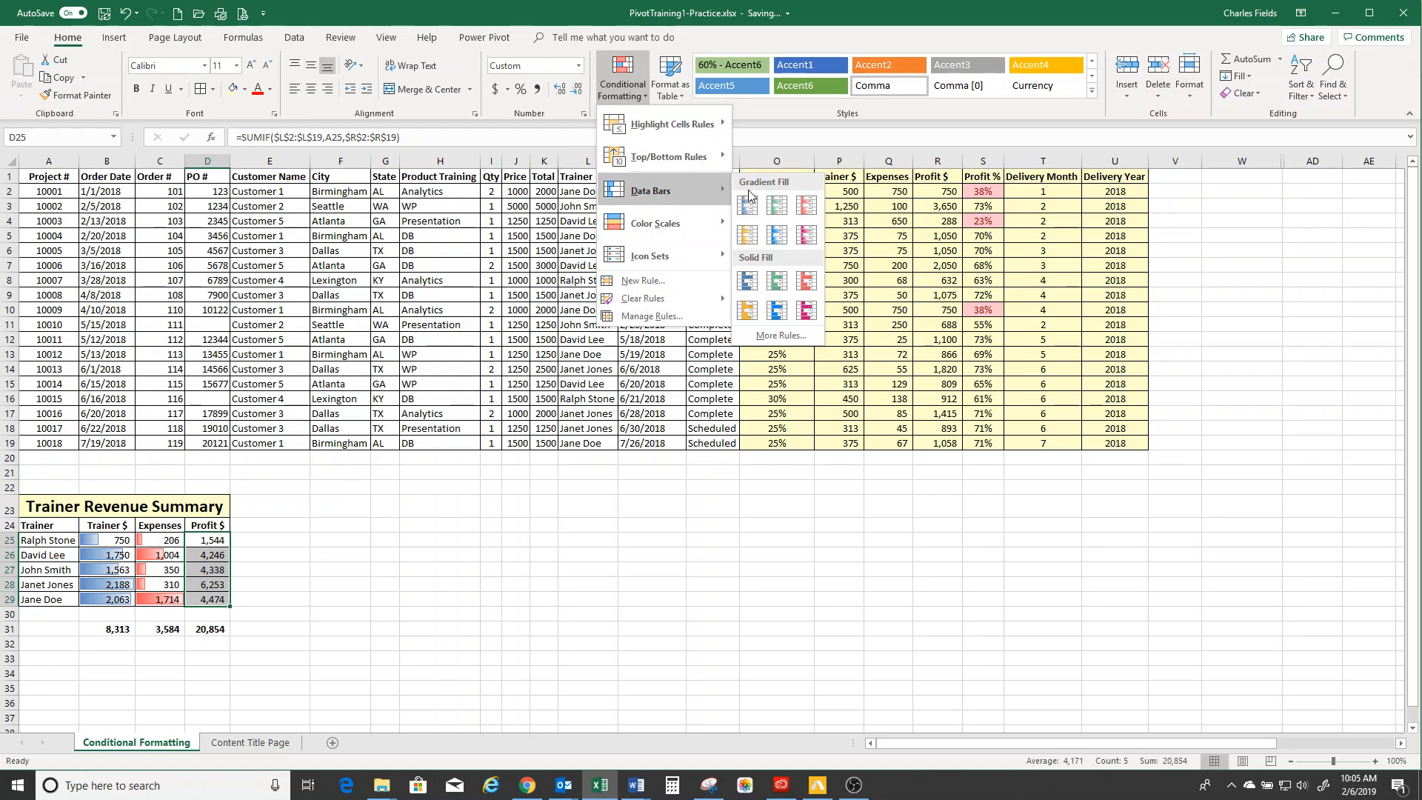
pyautogui.click(776, 203)
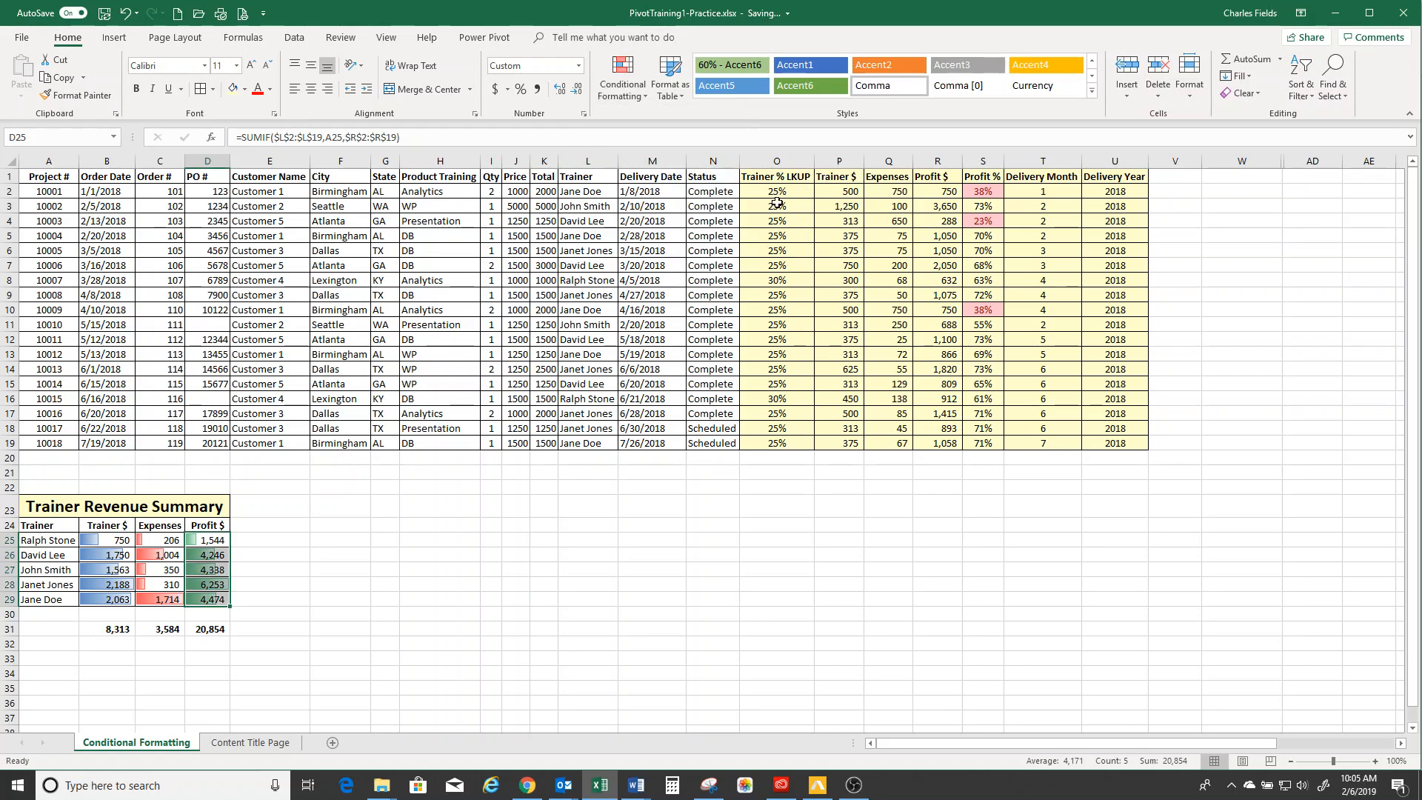
pyautogui.click(445, 584)
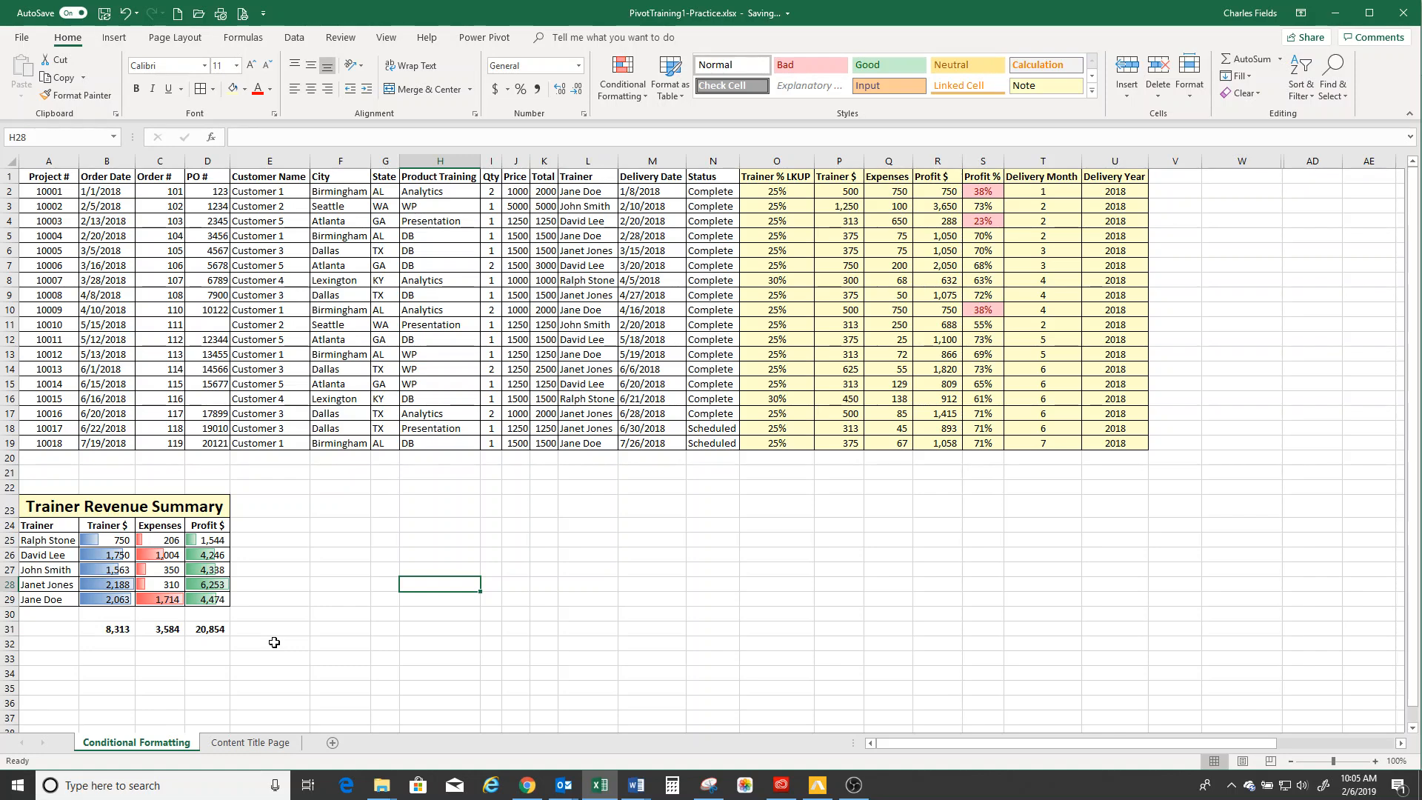
# Sort the Trainer Revenue Summary rows A25:D29 by column D cell values from smallest to largest.
pyautogui.click(213, 585)
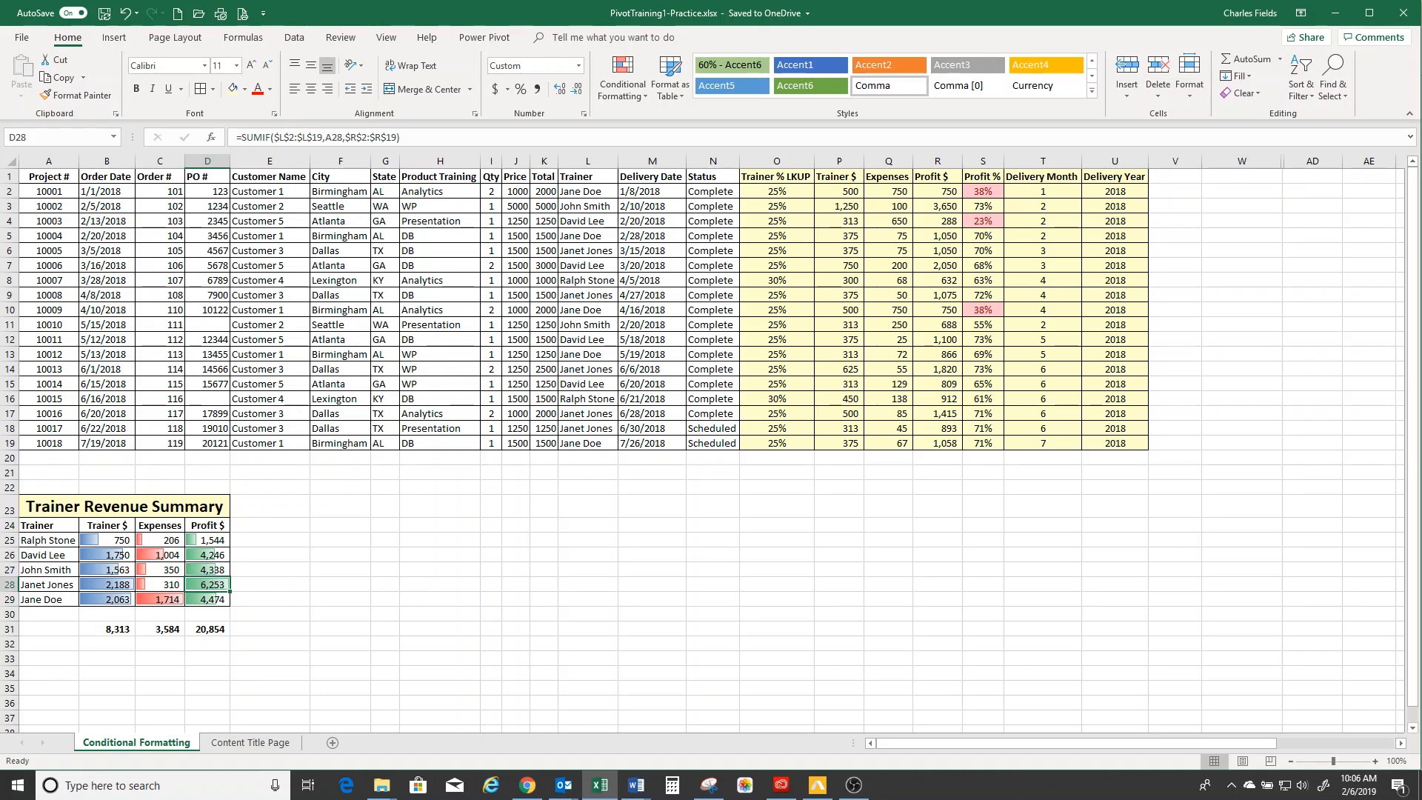
pyautogui.moveTo(40, 540); pyautogui.dragTo(207, 597)
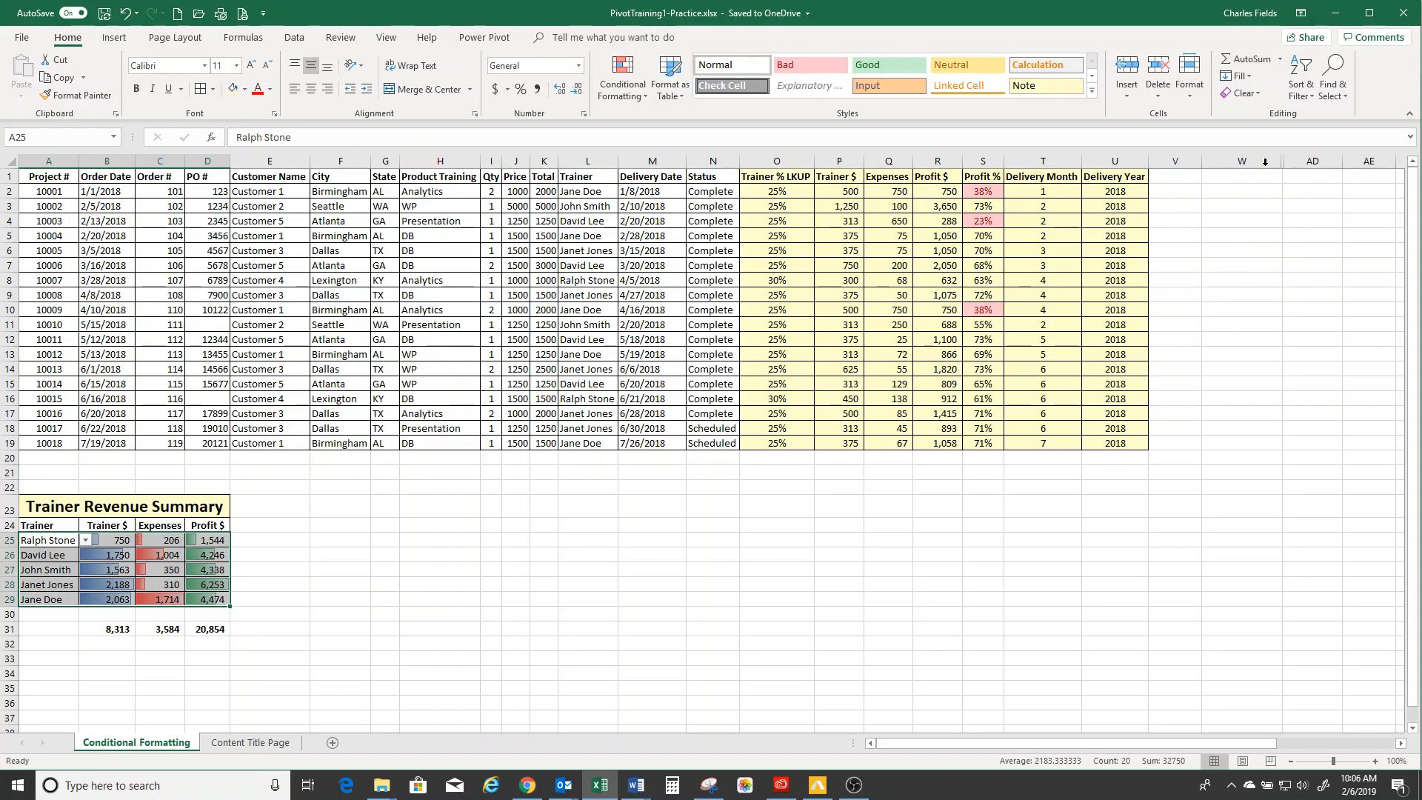
pyautogui.click(1301, 87)
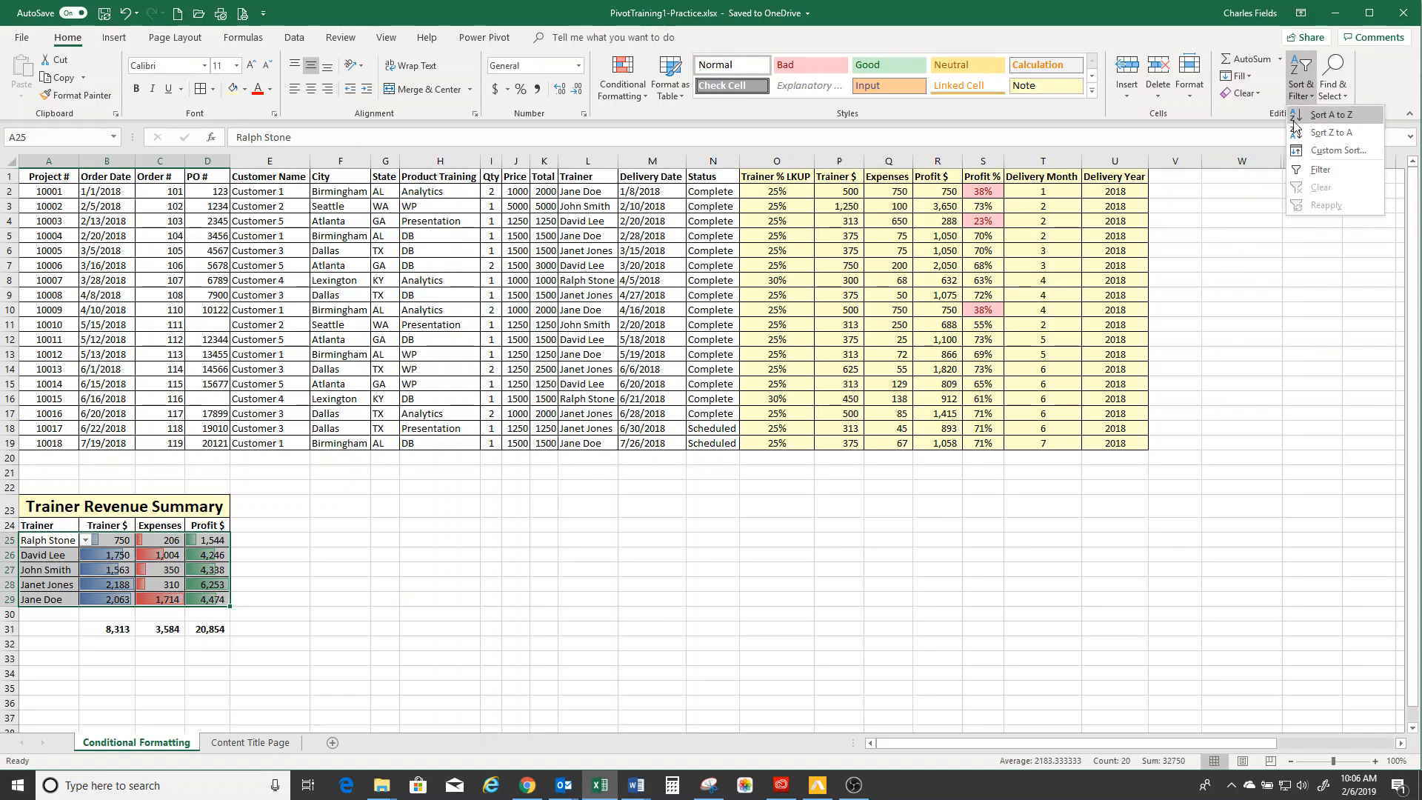
pyautogui.click(1311, 152)
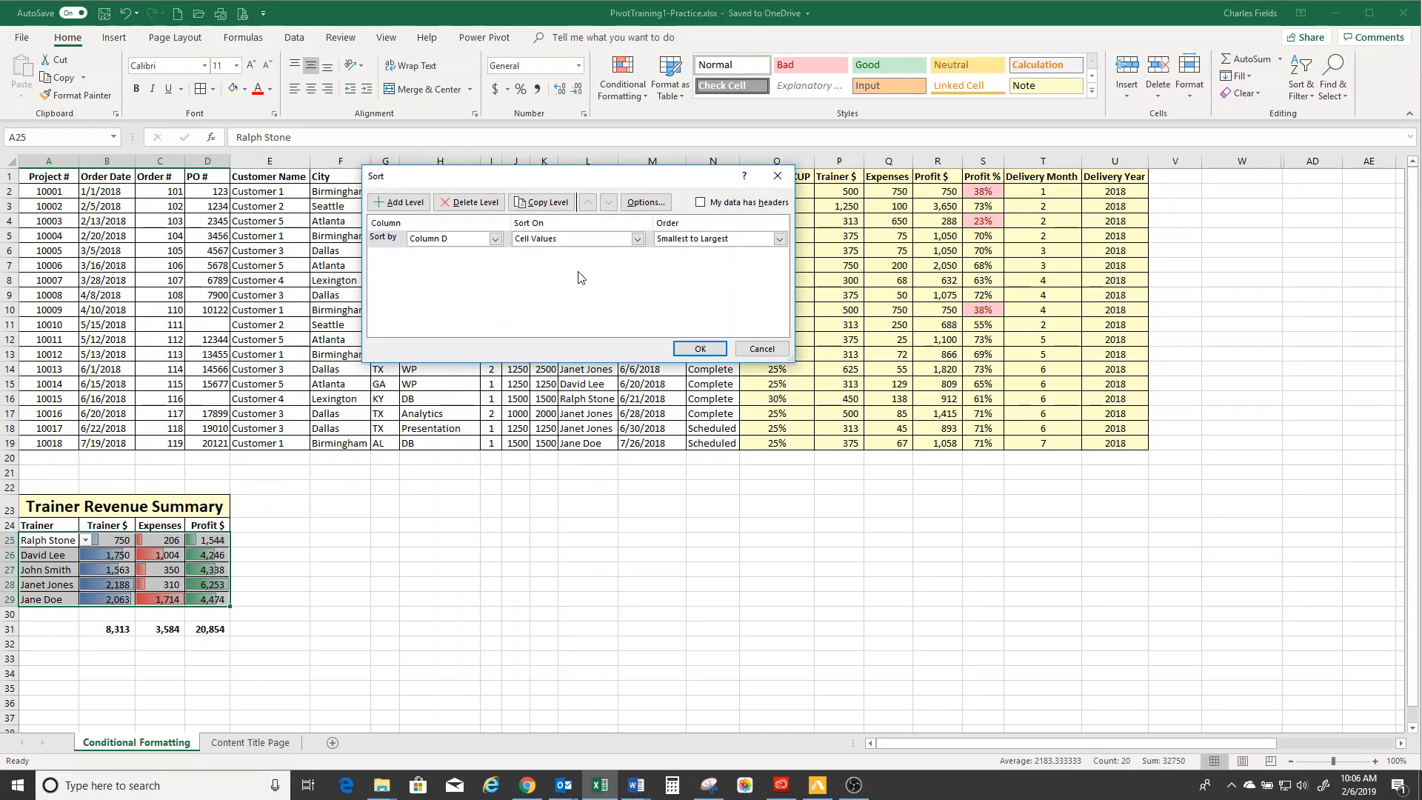
pyautogui.click(700, 349)
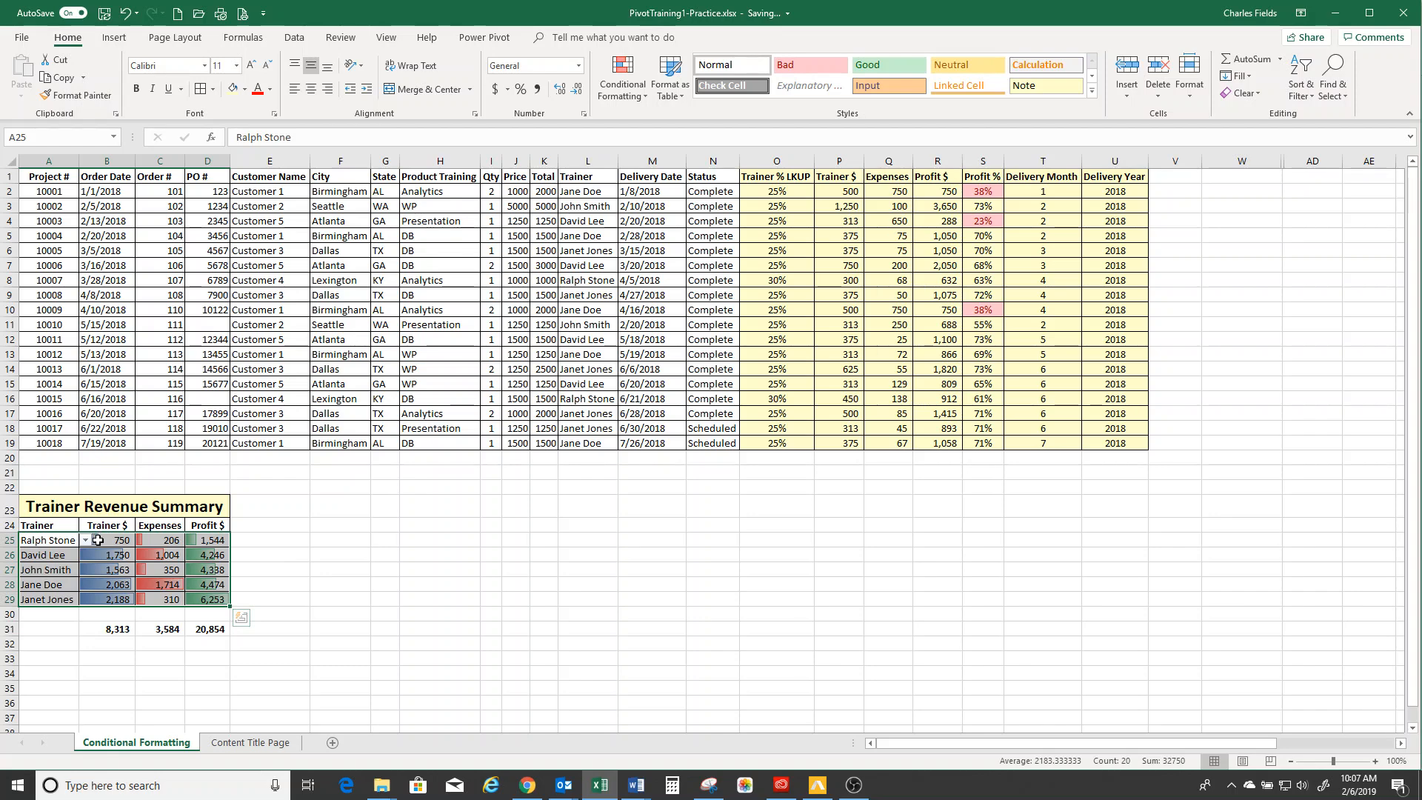
# Sort summary rows A25:D29 by the Profit $ values in column D, from largest to smallest.
pyautogui.click(1300, 87)
pyautogui.click(1318, 153)
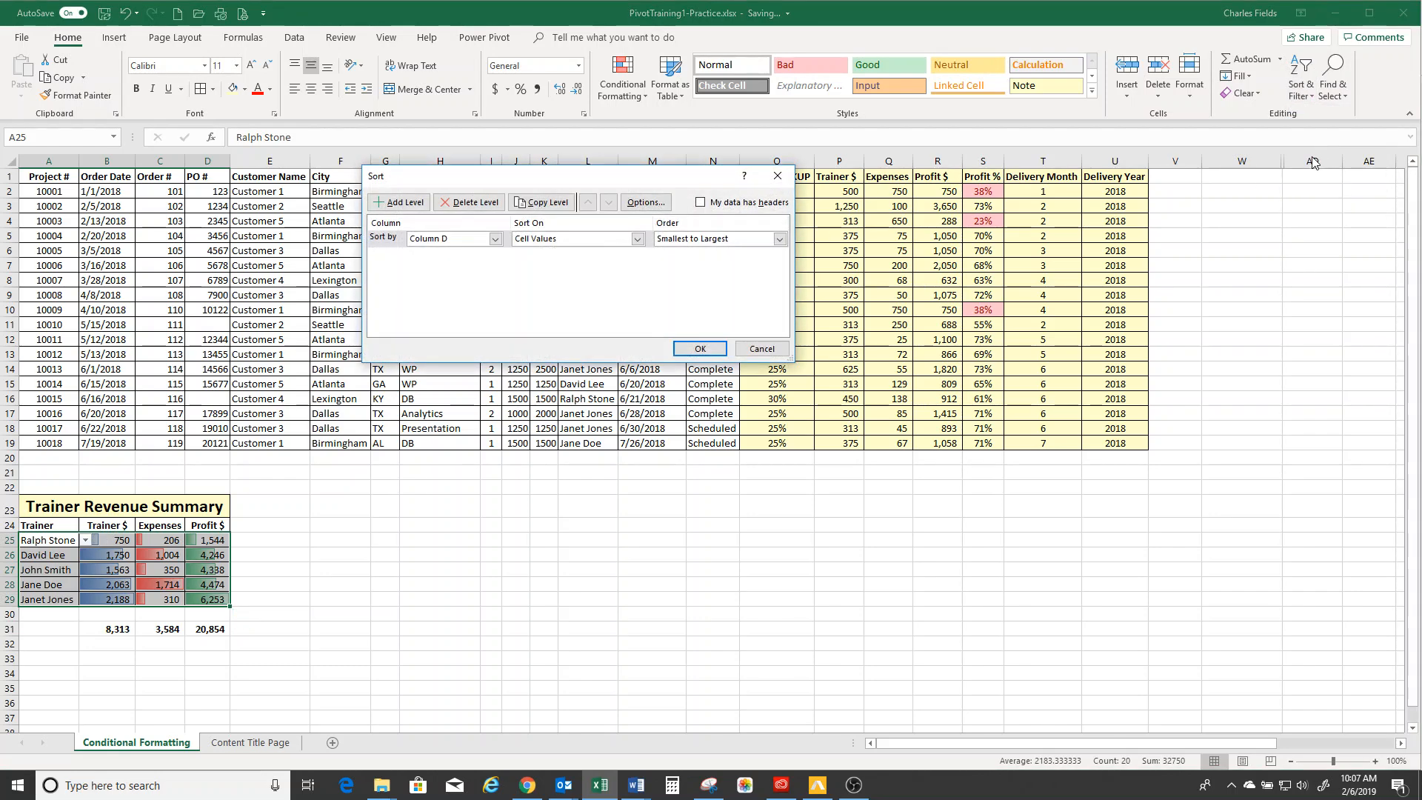
pyautogui.click(779, 238)
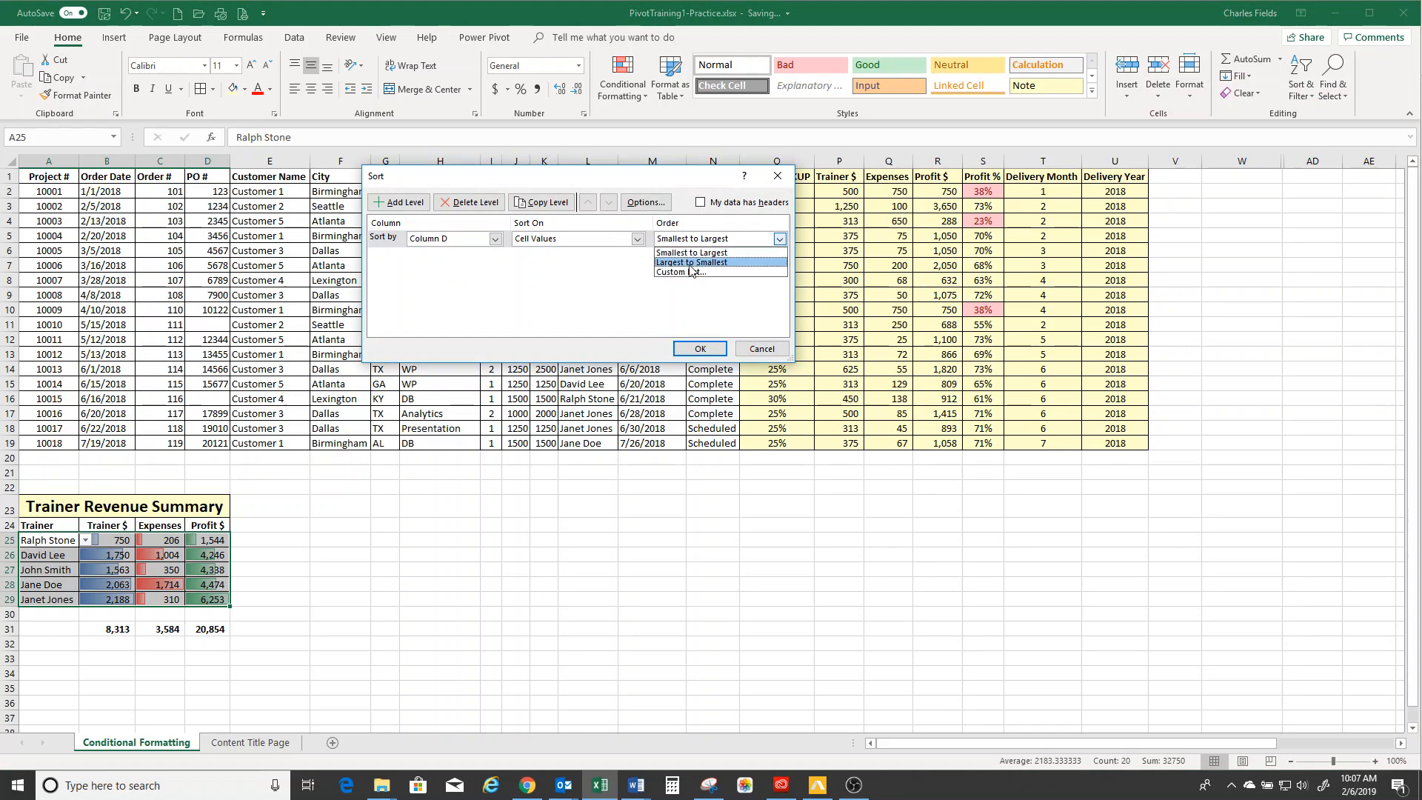
pyautogui.click(696, 253)
pyautogui.click(687, 349)
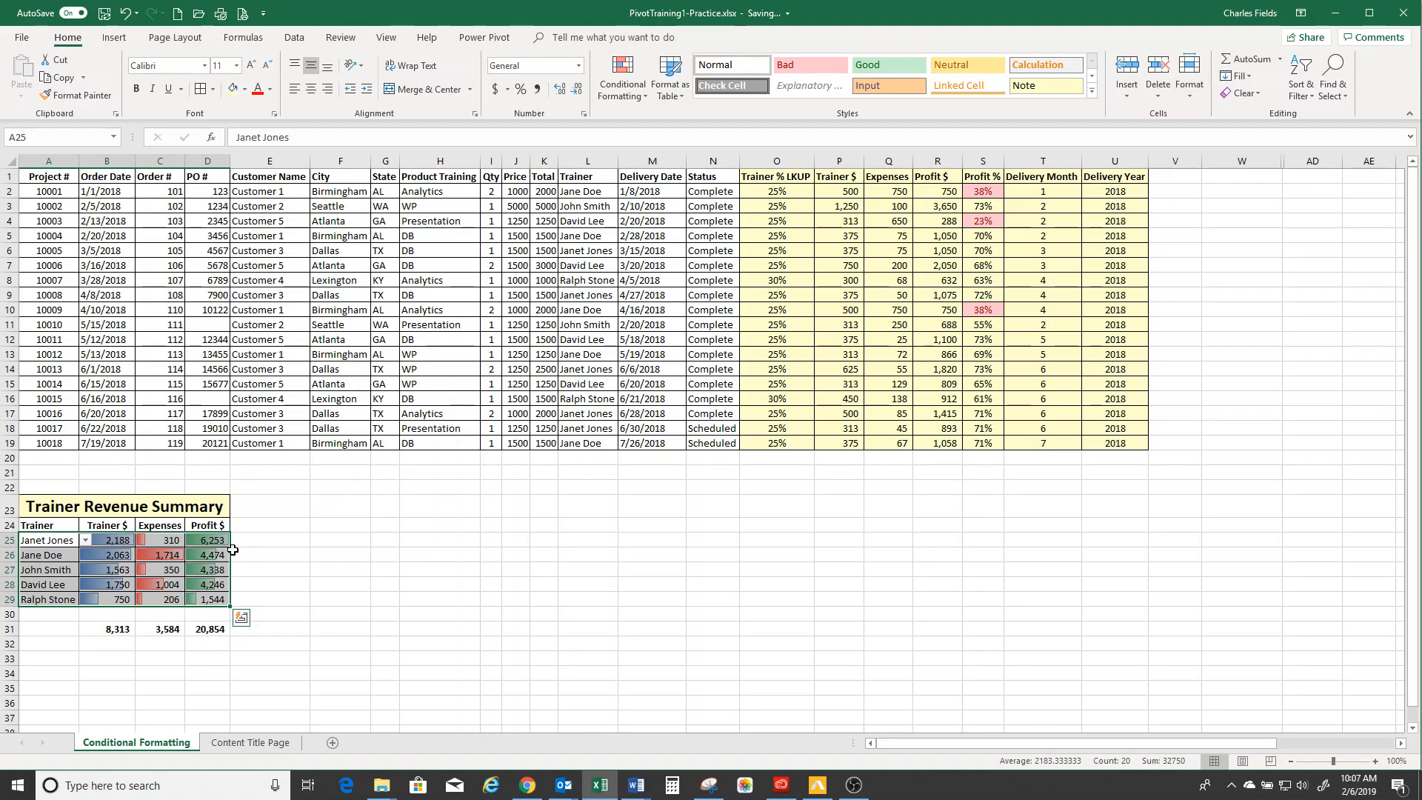
pyautogui.click(326, 584)
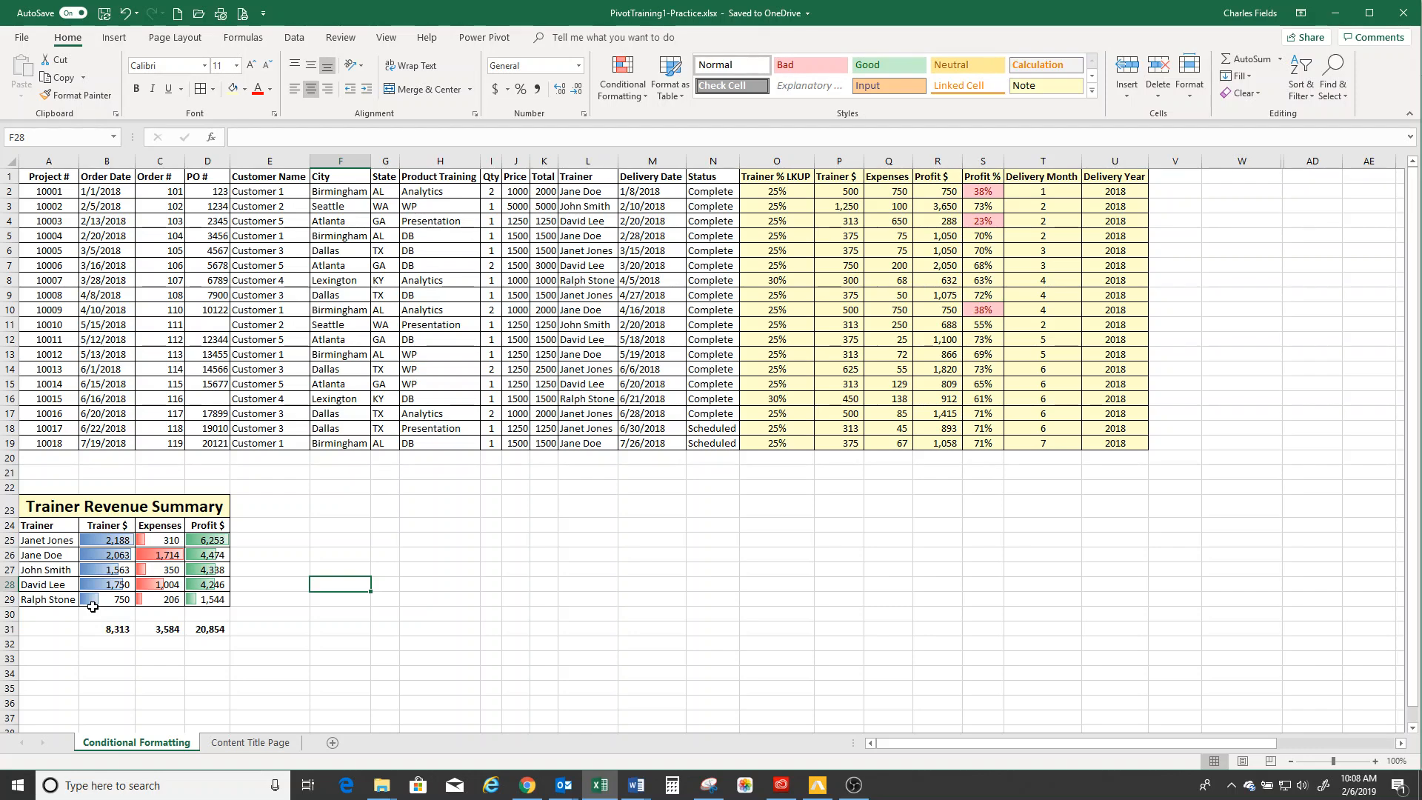
pyautogui.click(106, 541)
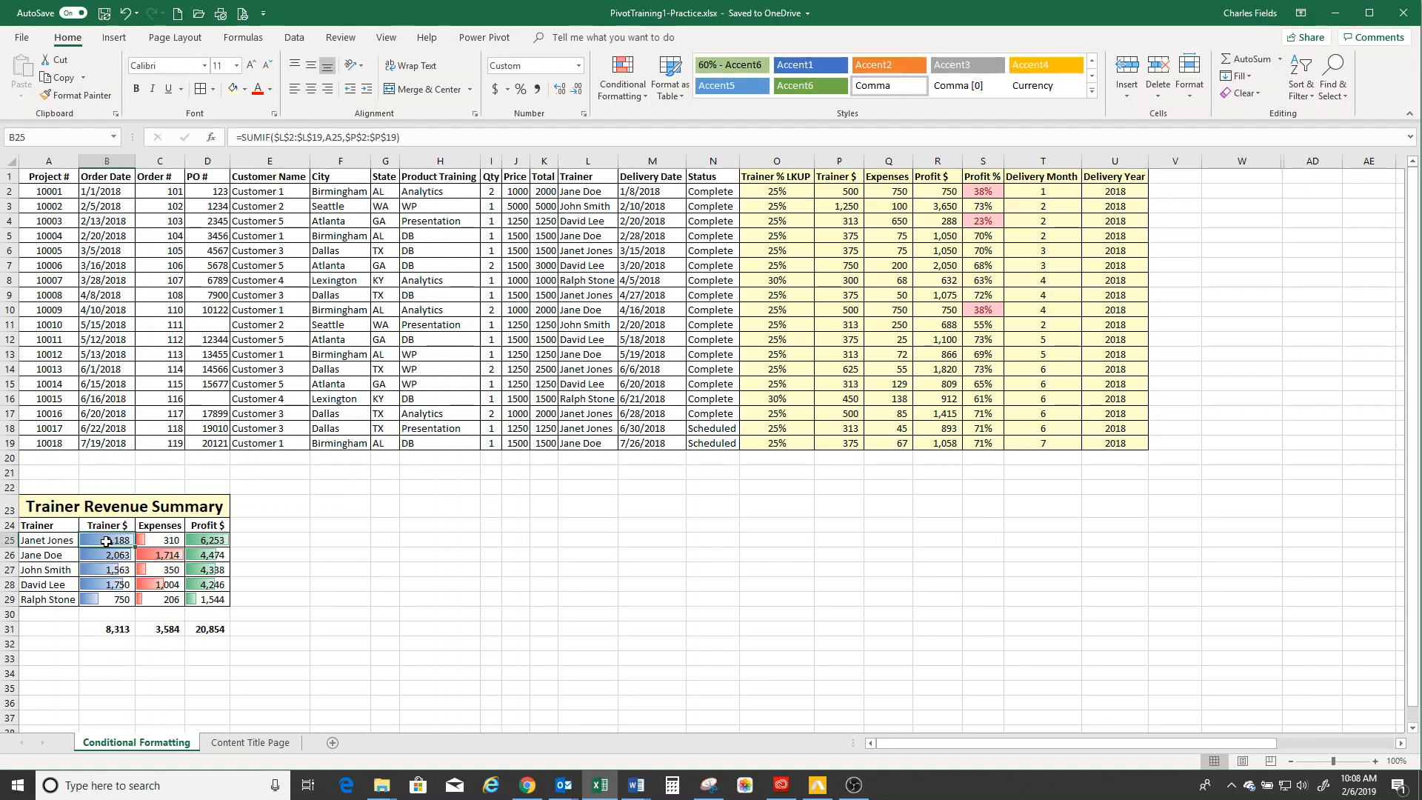